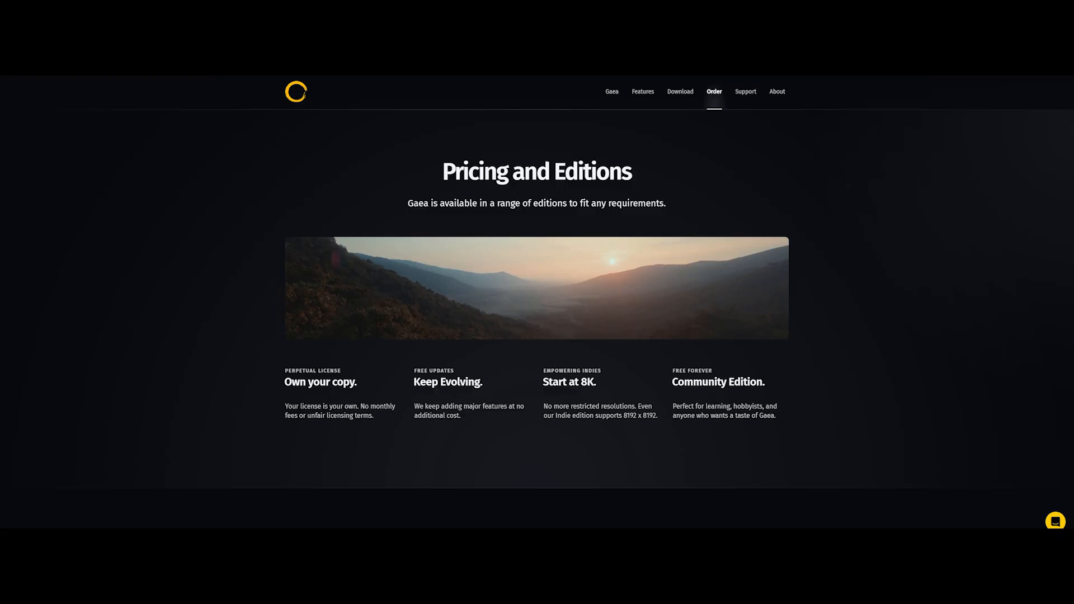
scroll(809, 301, "down", 7)
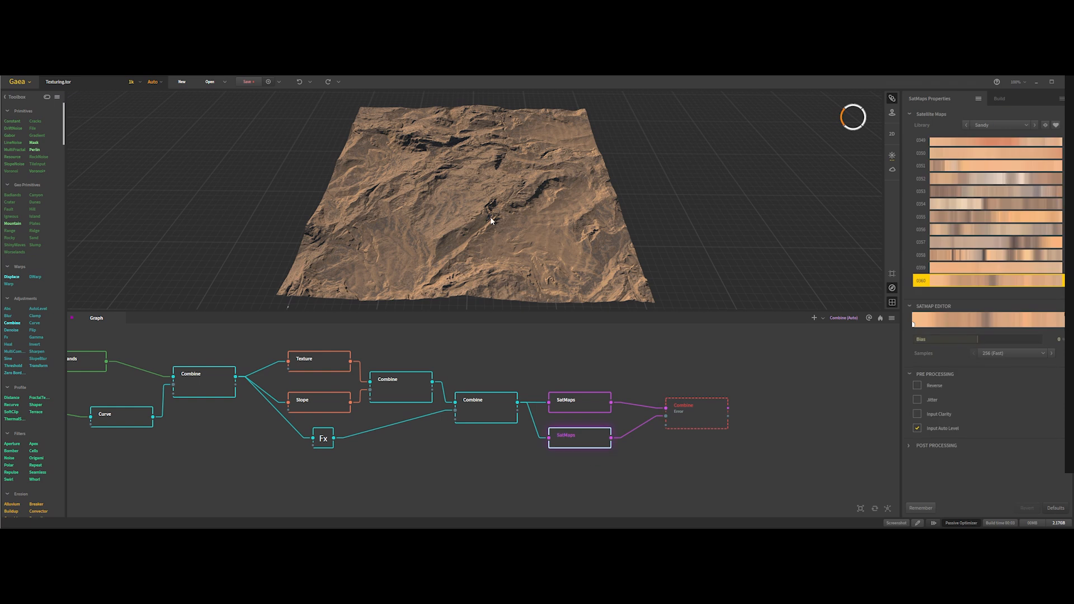
Apply a different Sandy colour gradient to the lower SatMaps node and preview the final Combine node.
scroll(953, 235, "down", 5)
left_click(949, 146)
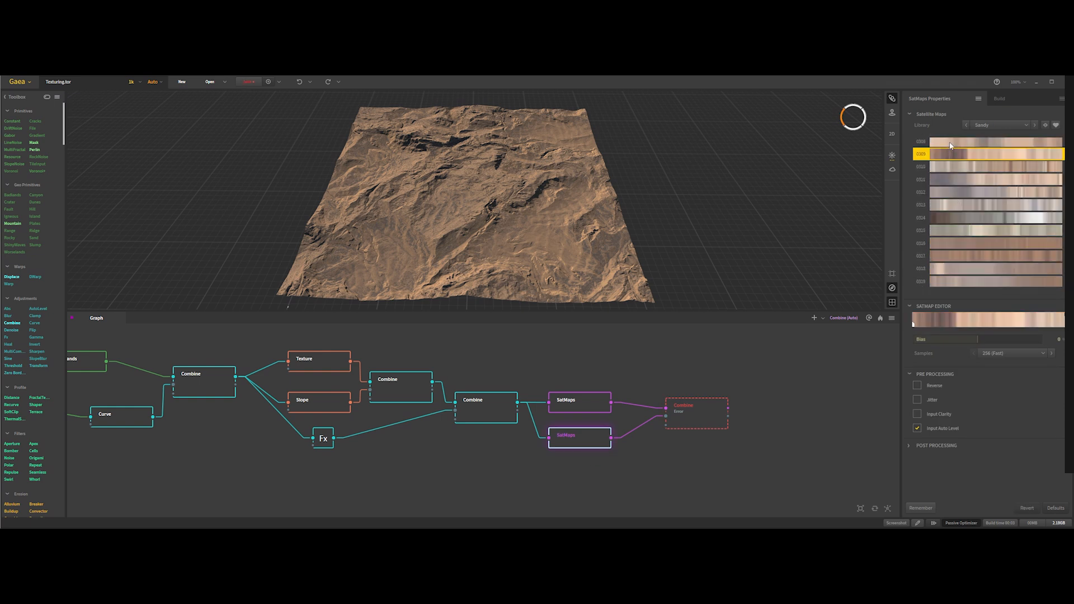
left_click(694, 414)
left_click(825, 442)
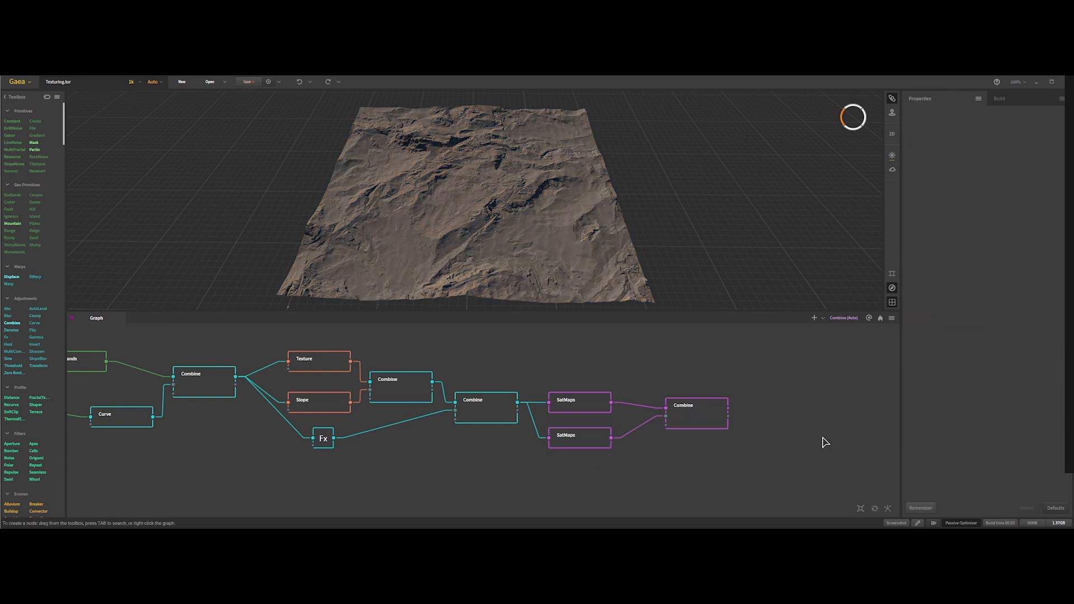
Add a Height node fed by the Combine node before the SatMaps nodes and lower its Max value.
key("Tab")
type("height")
key("Return")
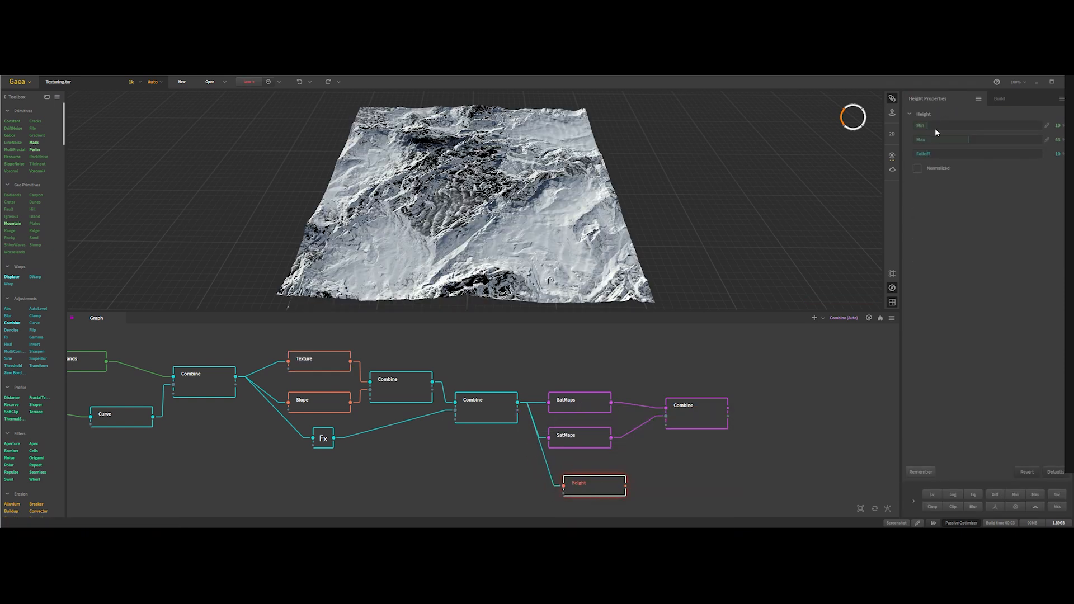
left_click_drag(974, 141, 954, 141)
Wire the outputs of the Height node and the lower SatMaps node into the final Combine node.
left_click_drag(625, 485, 666, 408)
left_click_drag(610, 438, 666, 409)
scroll(479, 216, "up", 3)
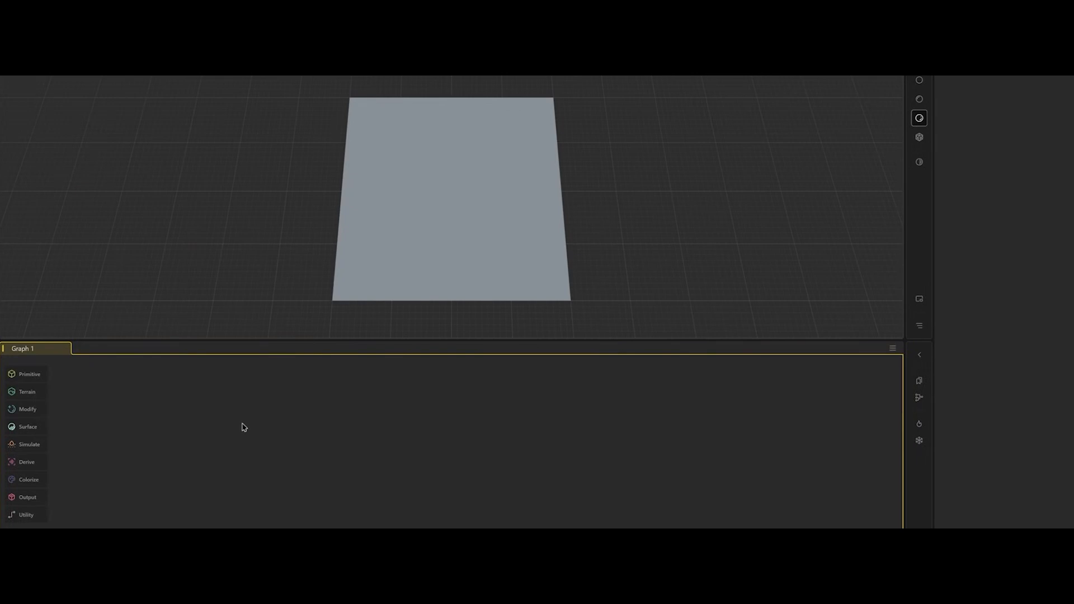
Add a connected chain of Slump, Craggy and Sandstone nodes to the empty graph.
key("Tab")
type("Slump Craggy sands")
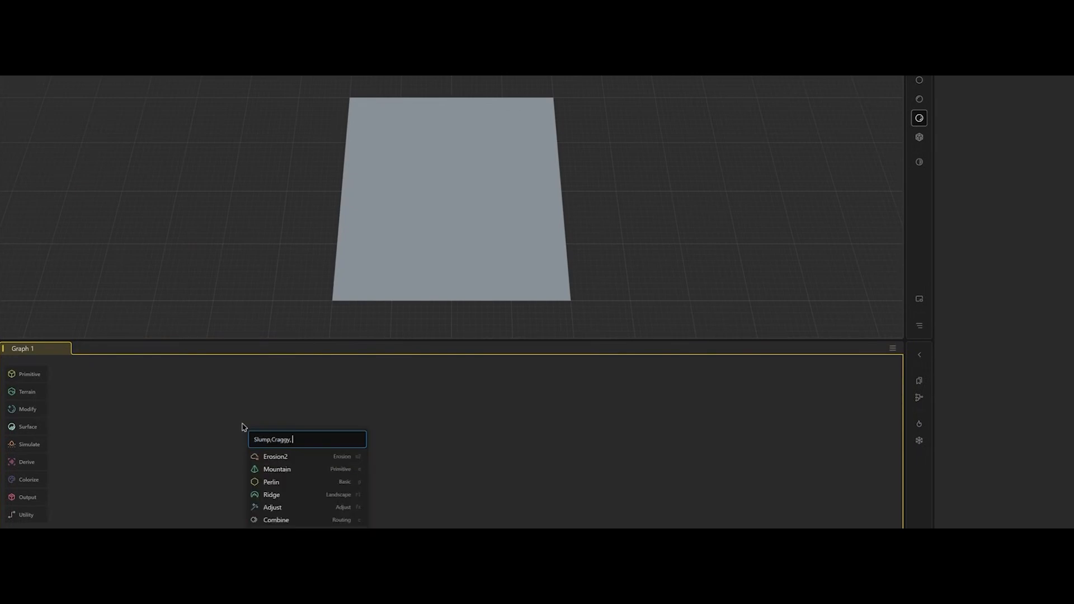
key("Return")
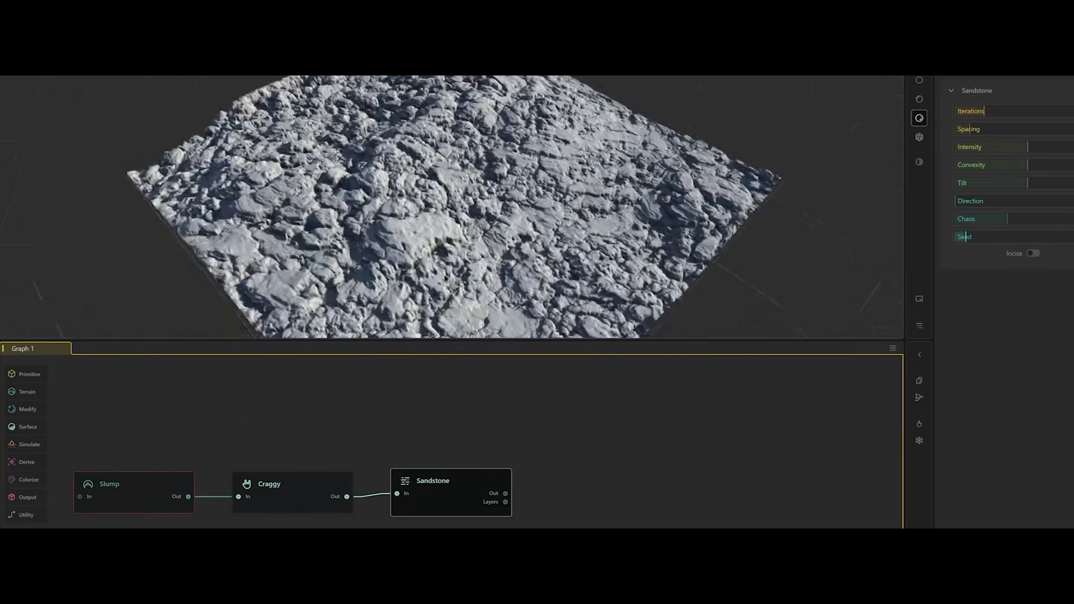
Examine the terrain produced by the Craggy and Sandstone nodes from several angles.
left_click_drag(451, 207, 554, 231)
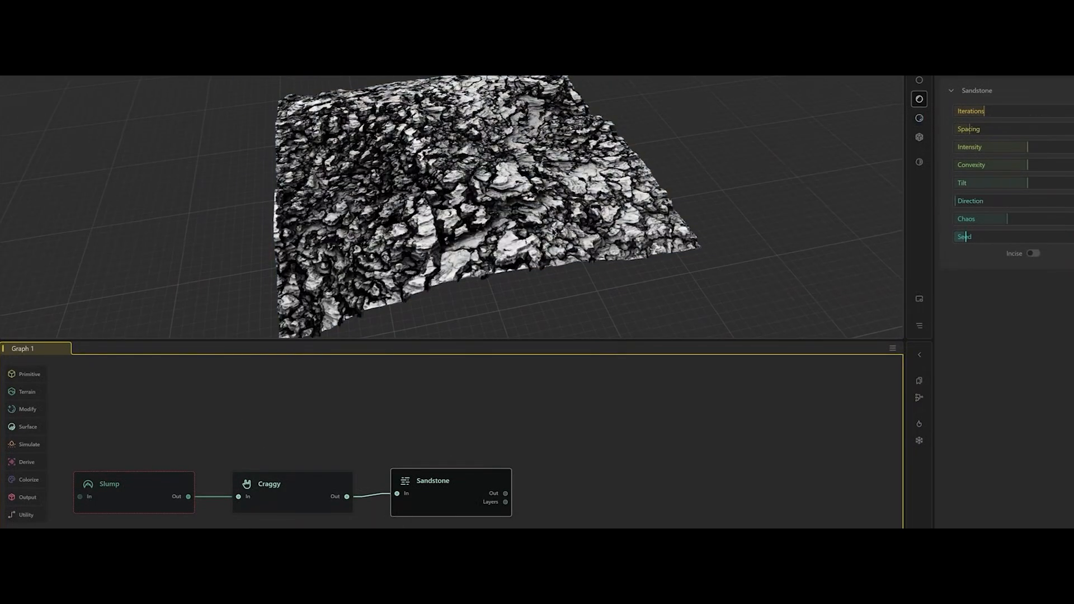
left_click_drag(554, 232, 537, 251)
scroll(498, 304, "up", 3)
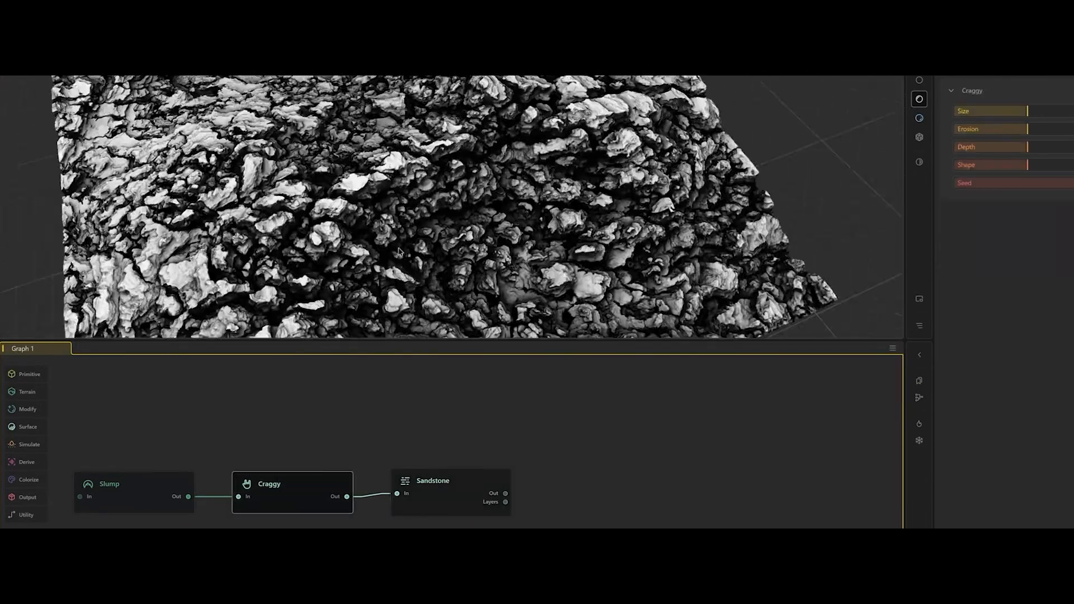
left_click_drag(553, 252, 479, 250)
left_click_drag(467, 205, 604, 235)
left_click(440, 499)
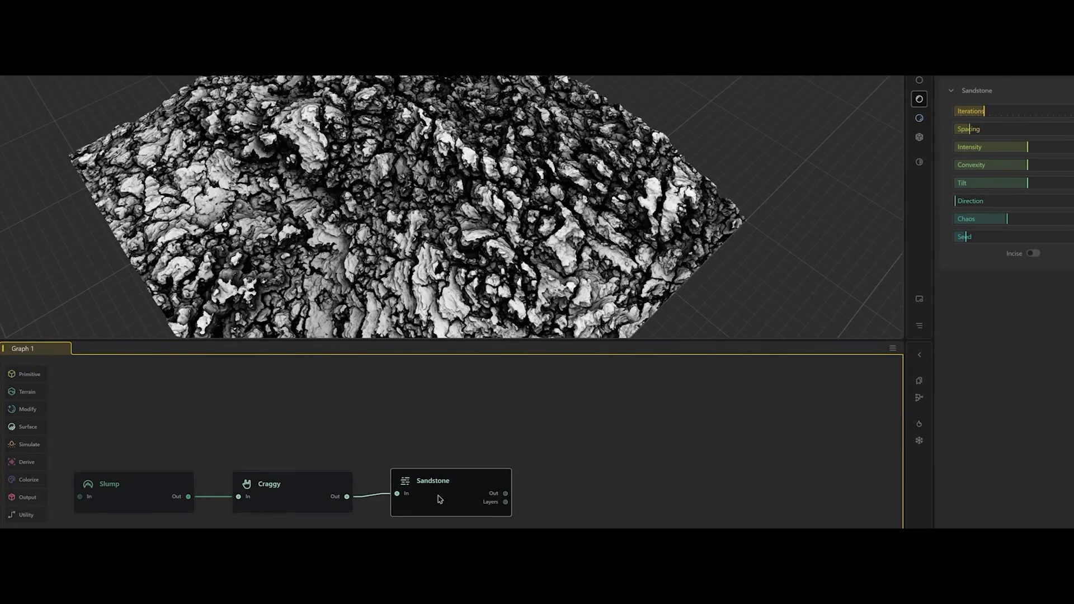
right_click(330, 444)
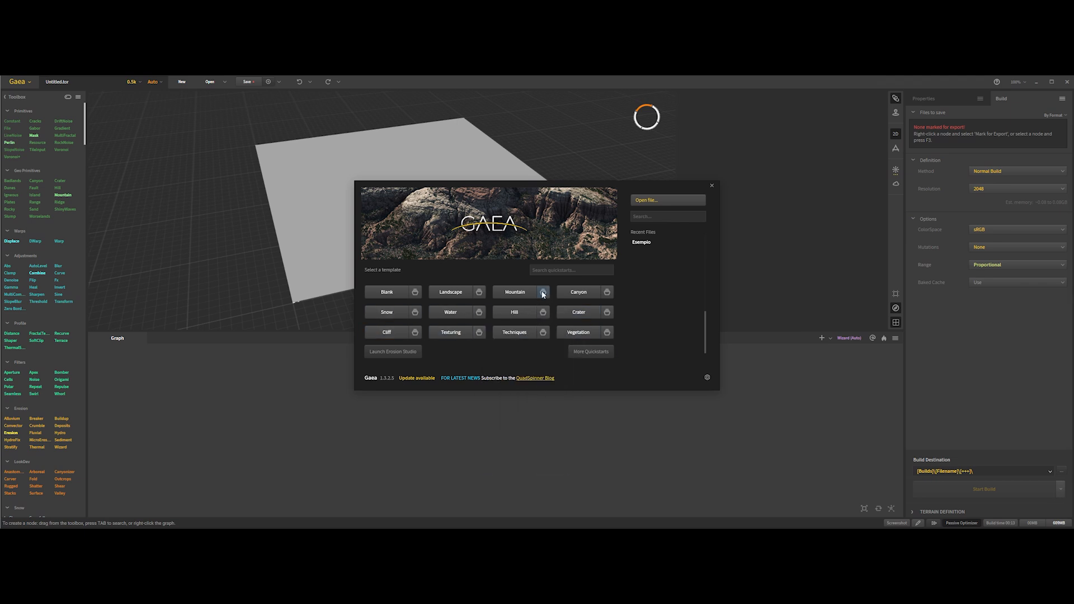
Start a new project from the Texturing template after checking the advanced variants of the Blank template.
left_click(414, 291)
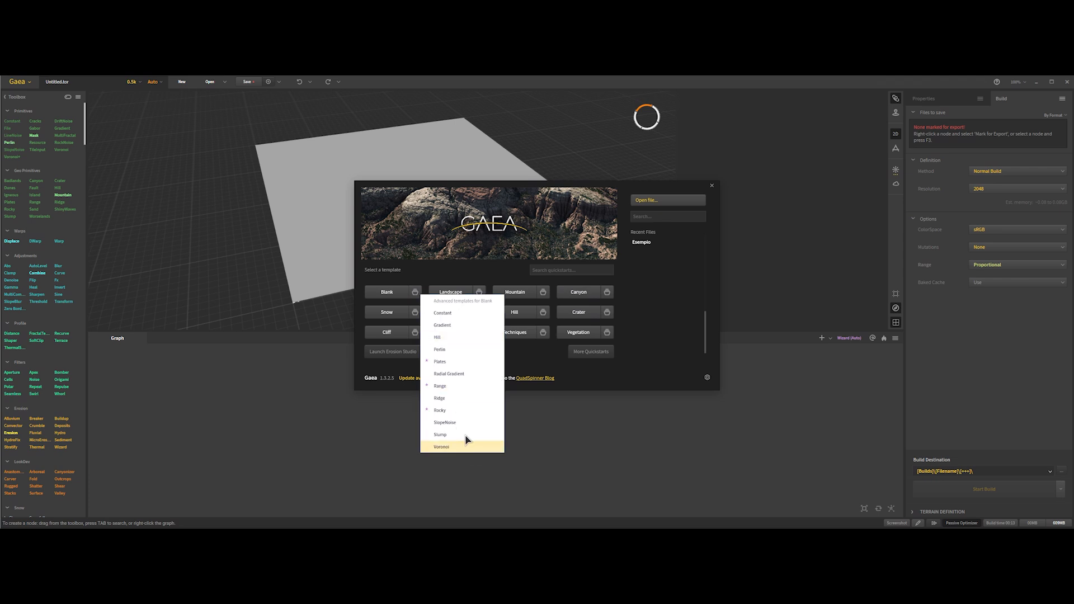
left_click(380, 372)
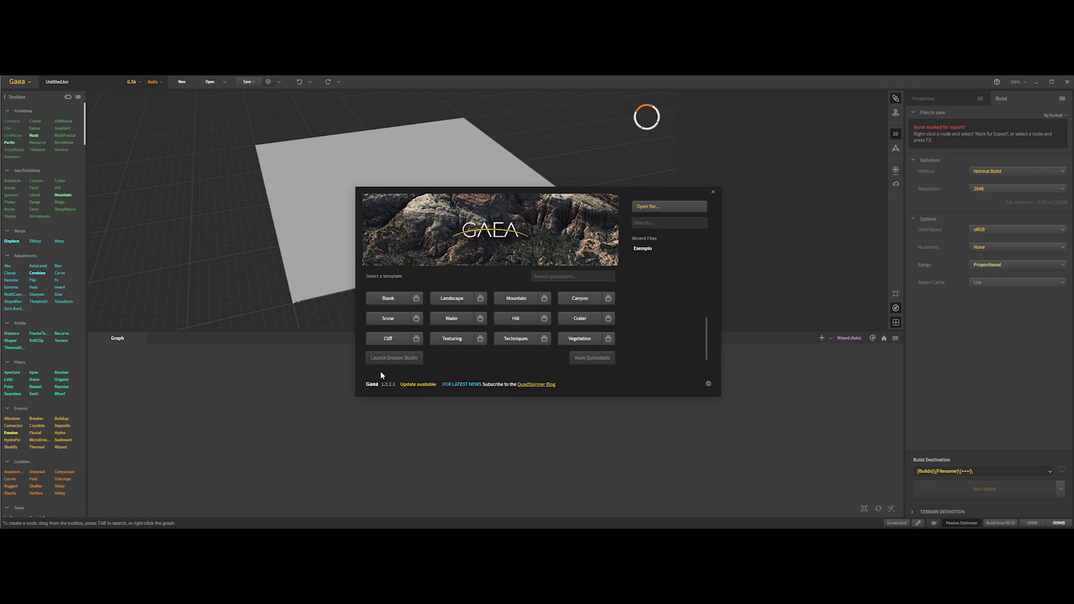
left_click(457, 341)
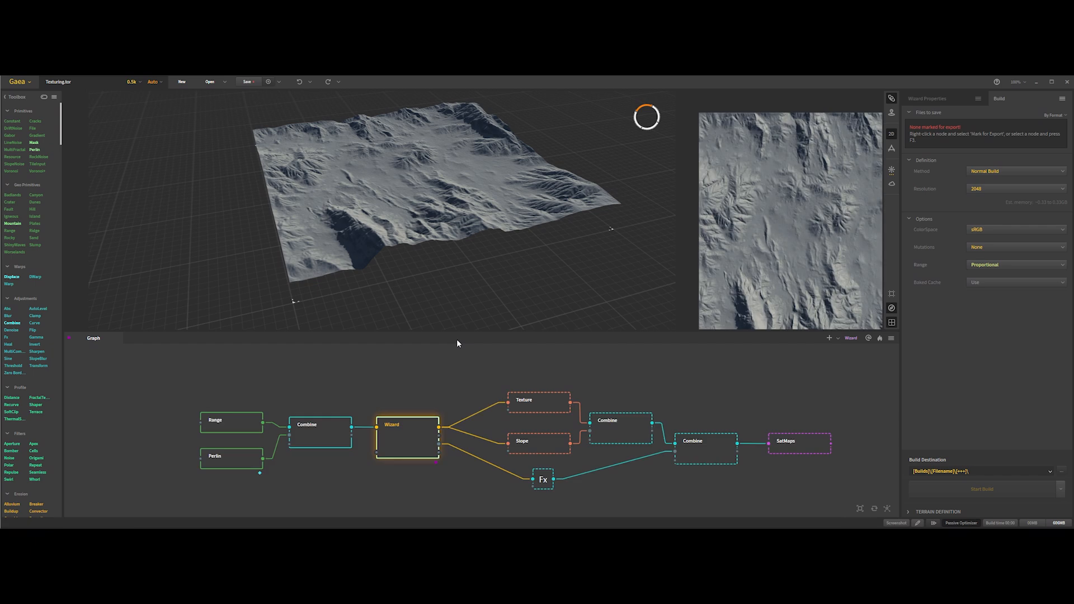
left_click(429, 376)
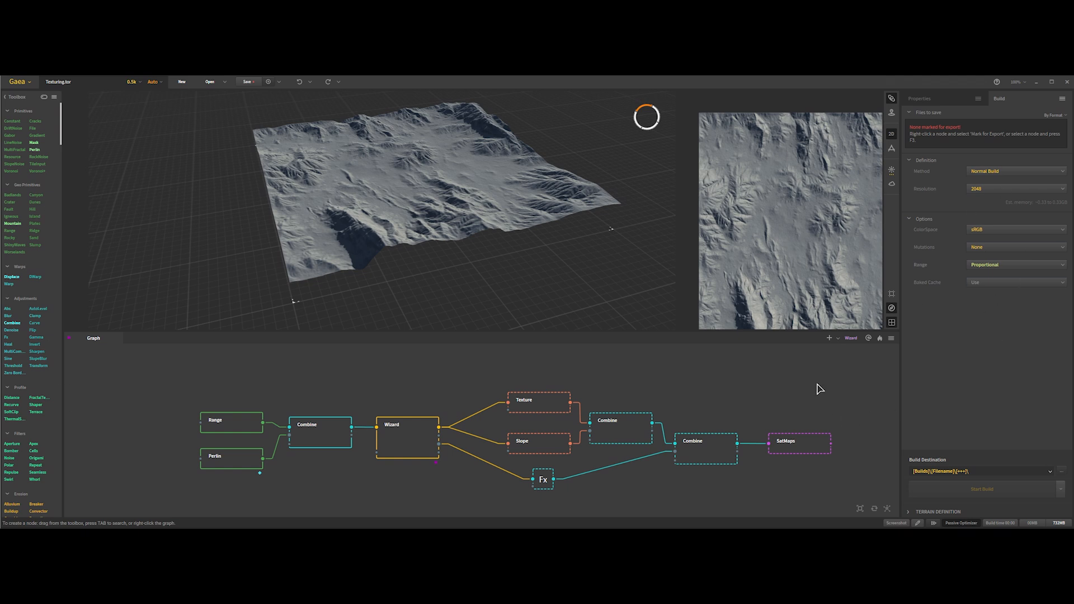
Hide the 2D map preview and reframe the terrain in the 3D view.
left_click(892, 135)
scroll(516, 210, "down", 3)
scroll(511, 202, "up", 5)
scroll(510, 208, "down", 4)
scroll(509, 214, "up", 4)
scroll(510, 215, "down", 3)
mouse_move(512, 222)
left_mouse_down()
mouse_move(523, 220)
mouse_move(511, 217)
left_mouse_up()
middle_click_drag(511, 217, 511, 216)
left_click_drag(512, 218, 499, 251)
Preview the terrain at the Range, Perlin, first Combine and Wizard nodes.
left_click(226, 429)
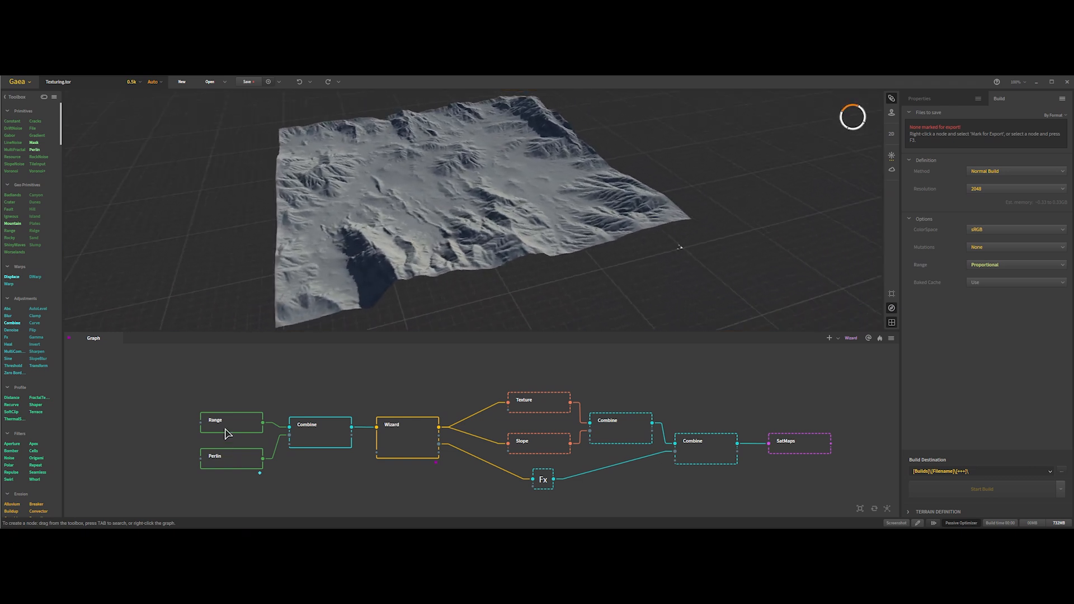
left_click(226, 433)
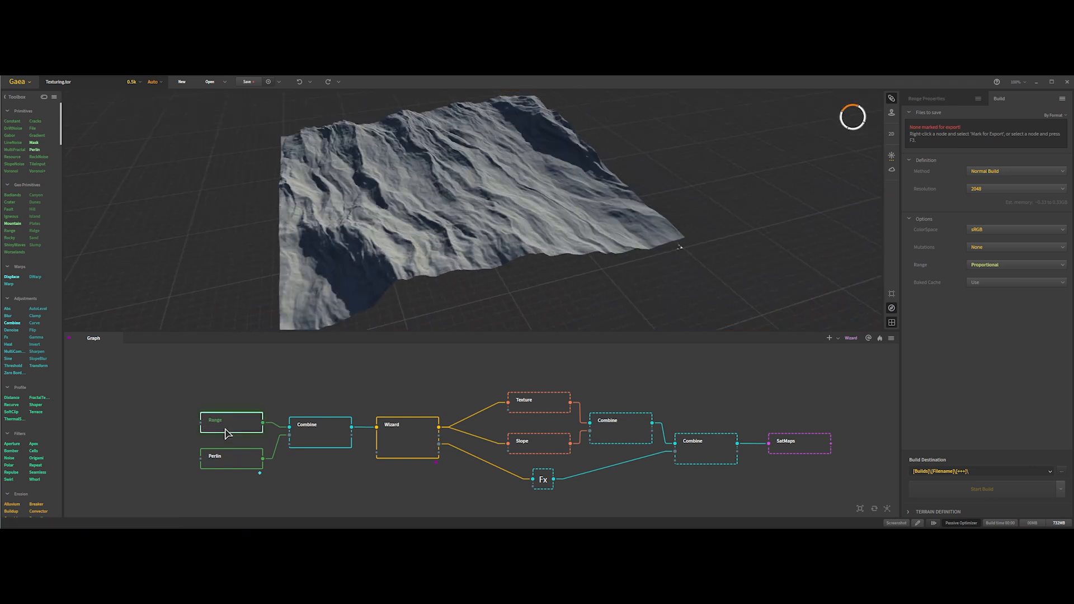
left_click(229, 459)
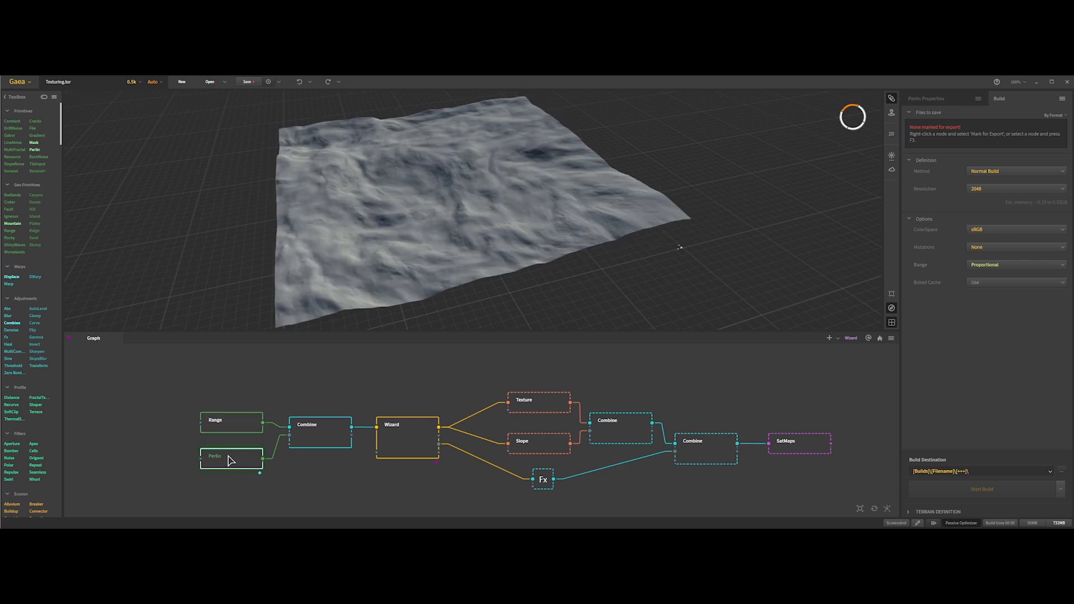
left_click(315, 440)
left_click(406, 434)
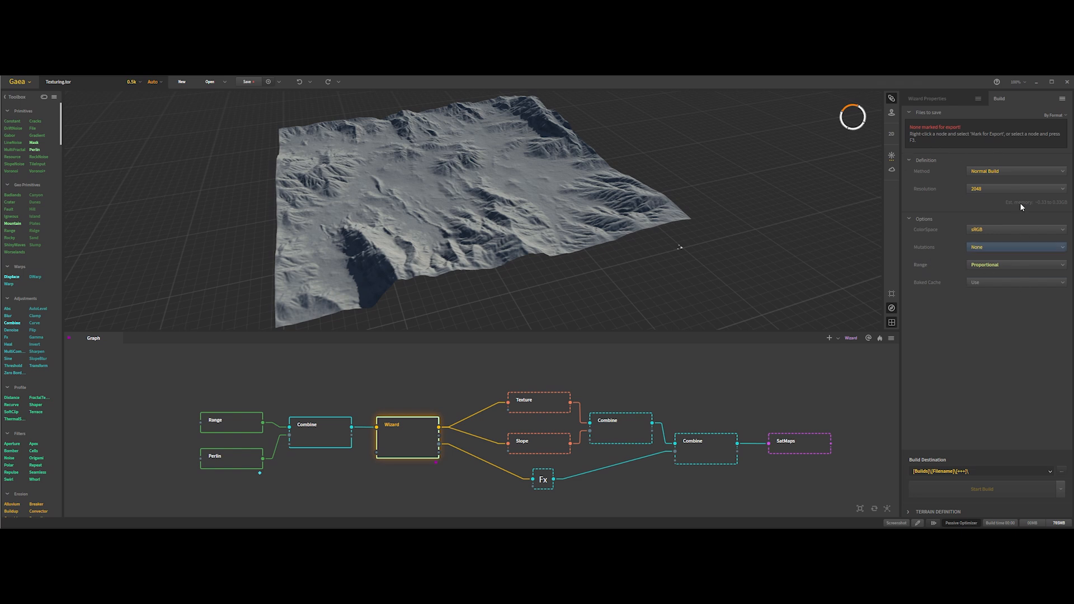
left_click(231, 425)
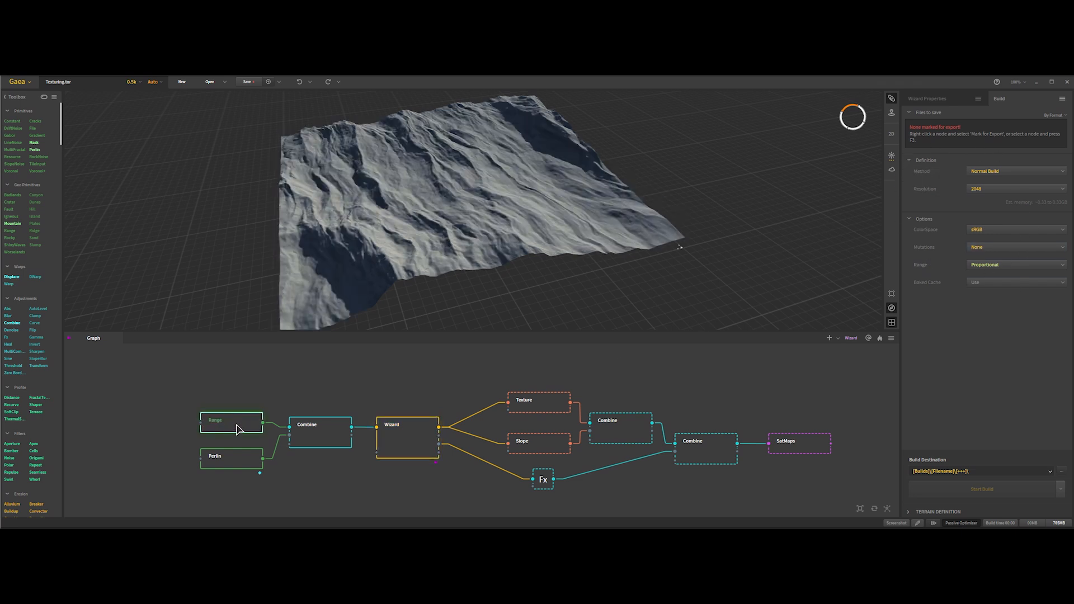
left_click(237, 462)
left_click(398, 438)
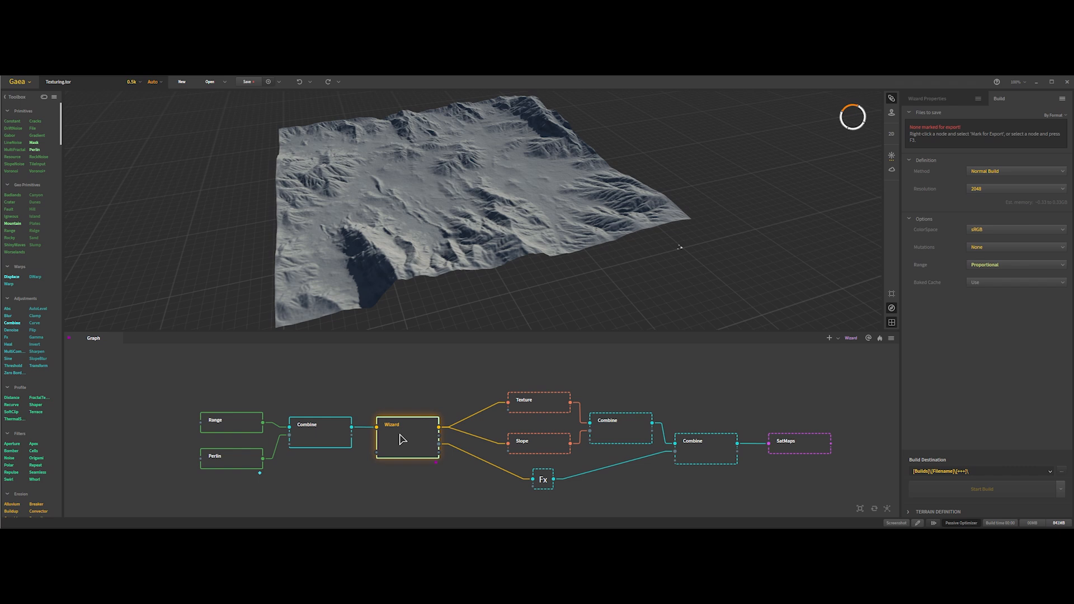
Preview the texturing stage of the graph at the Texture, Slope, Combine and SatMaps nodes.
left_click_drag(498, 367, 845, 512)
left_click(660, 390)
left_click(542, 406)
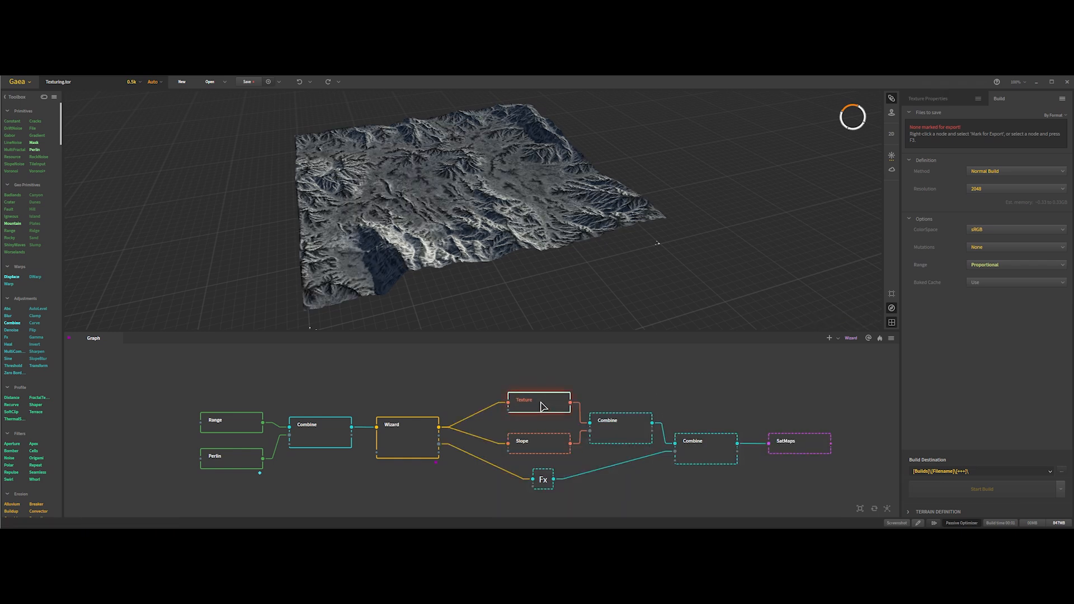
left_click(539, 451)
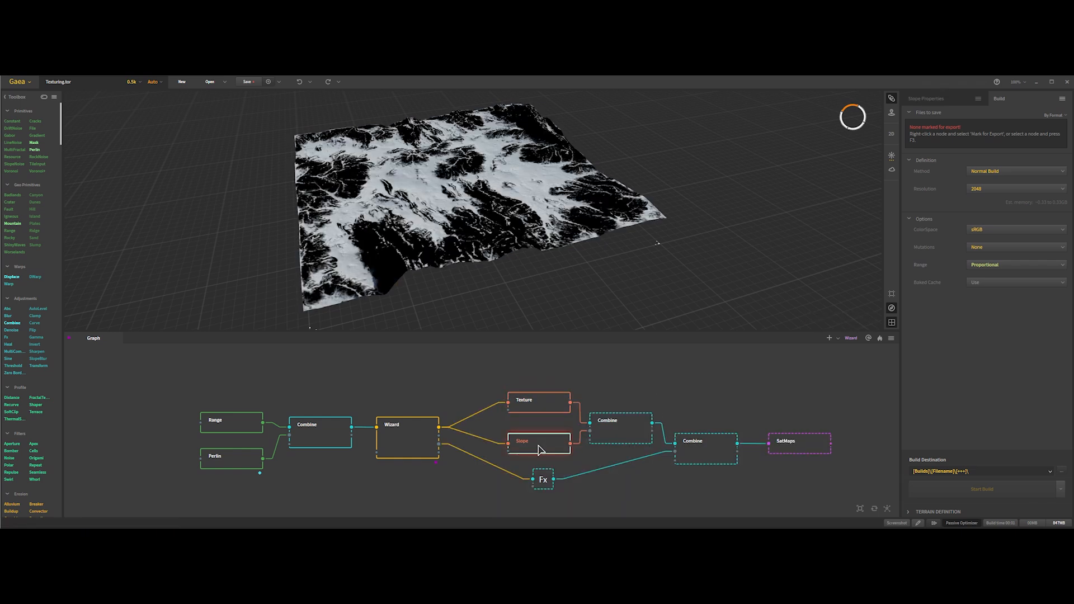
left_click(615, 429)
left_click(692, 444)
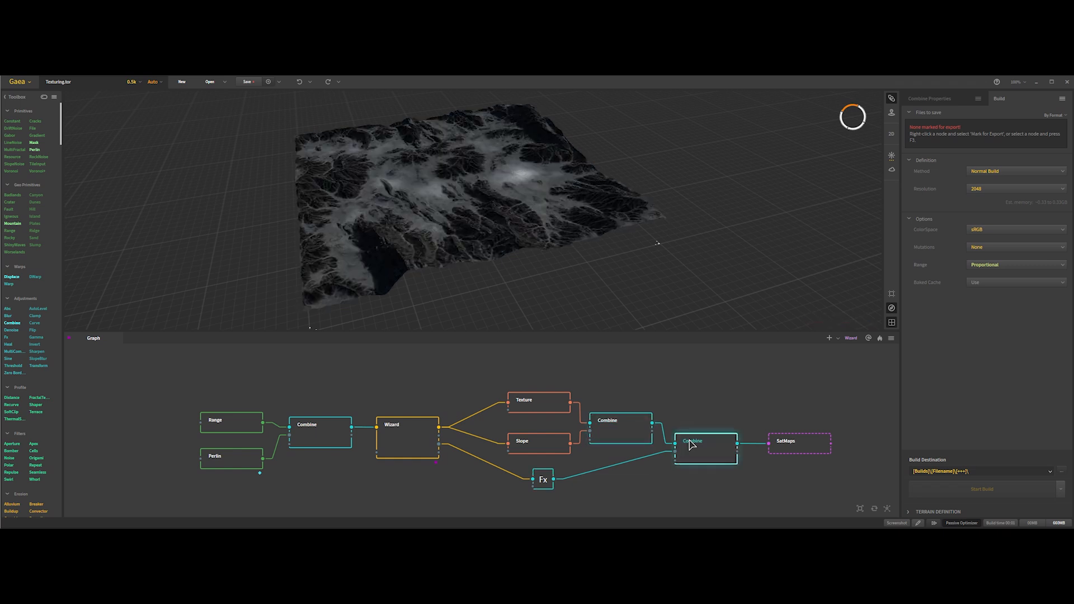
left_click(800, 443)
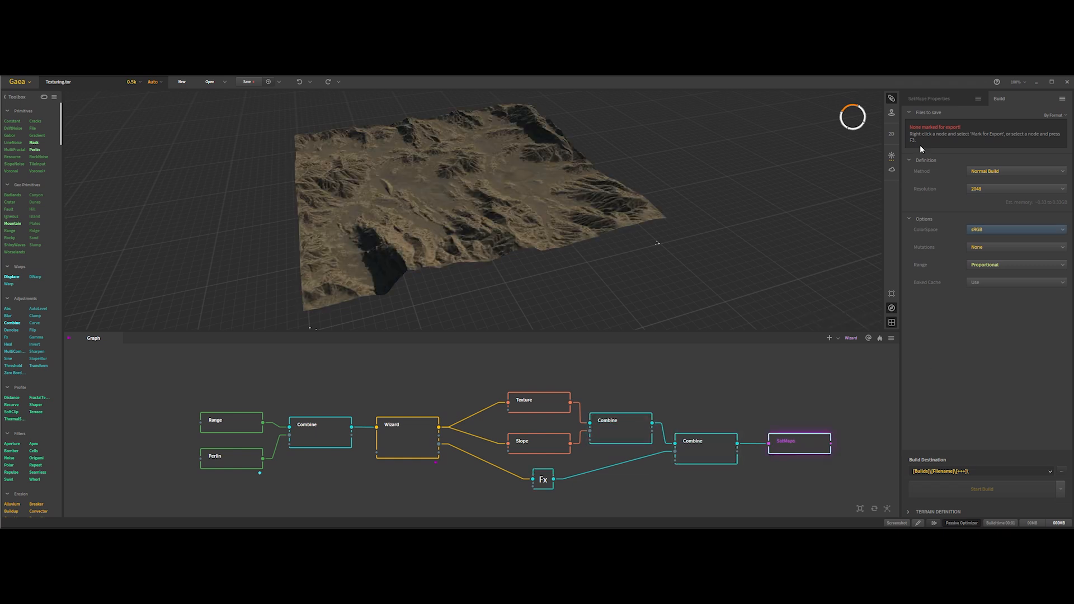
Show the node properties and review the settings of the SatMaps, Combine, Texture and Slope nodes.
left_click(940, 99)
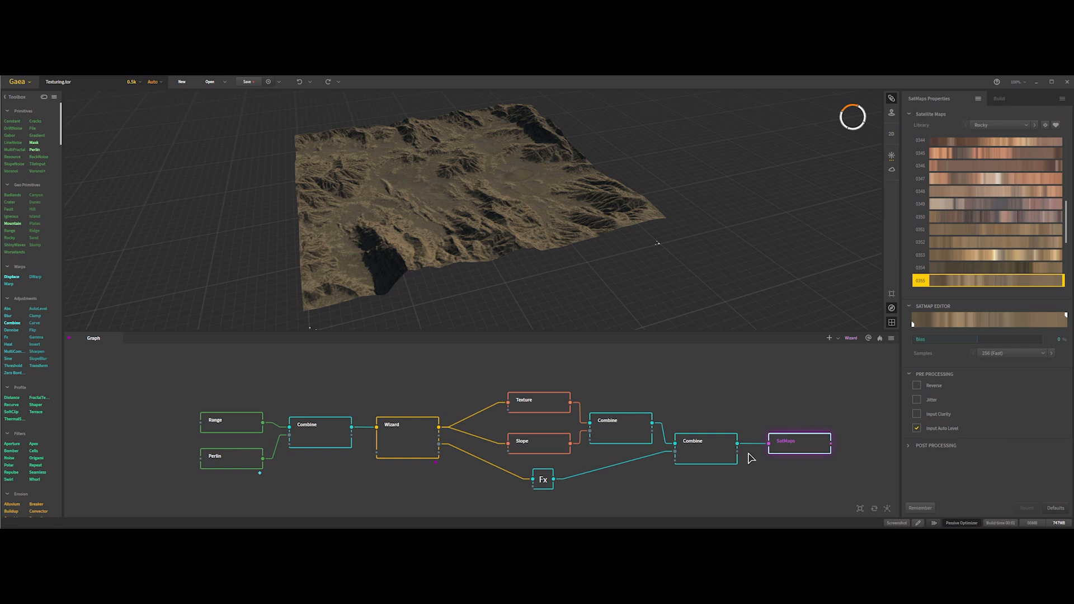
left_click(718, 446)
left_click(605, 428)
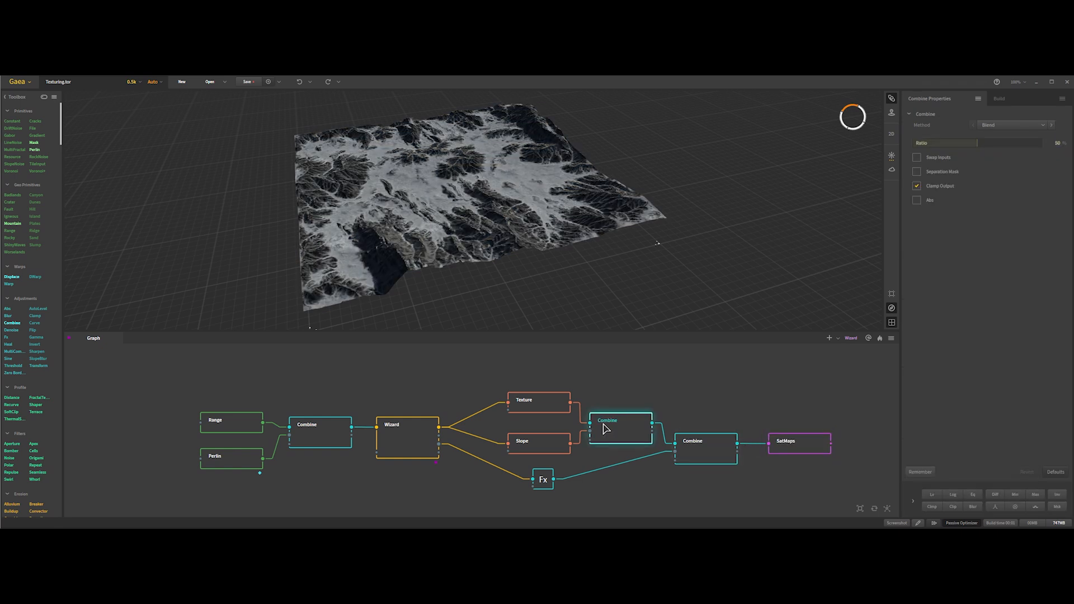
left_click(550, 406)
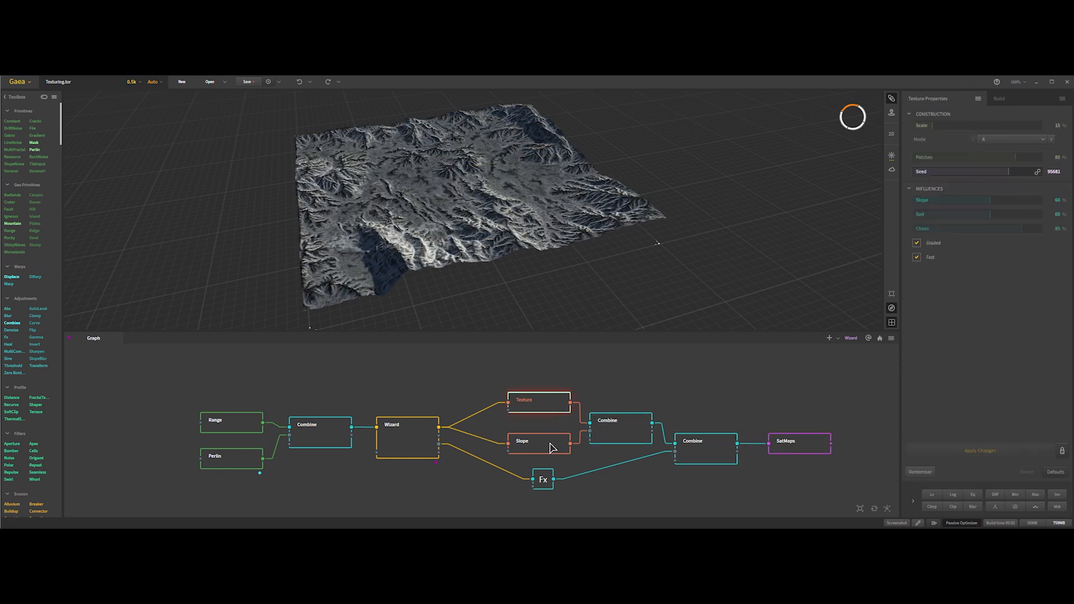
left_click(551, 448)
left_click(462, 393)
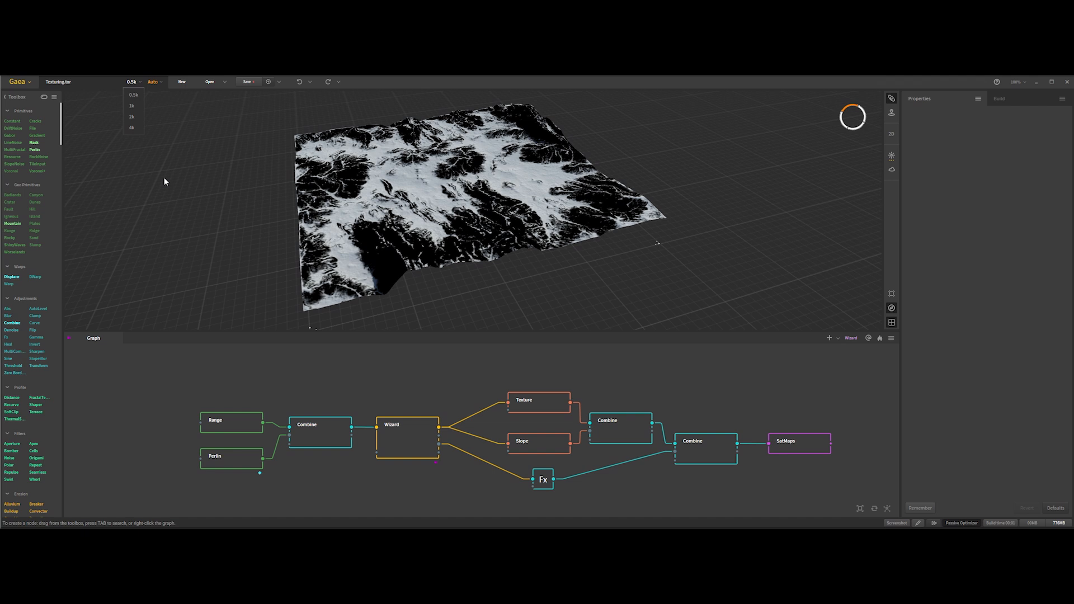
Delete the template's terrain nodes: Range, Perlin, the first Combine and Wizard.
left_click(152, 82)
left_click(167, 394)
left_click_drag(171, 375, 449, 504)
key("Delete")
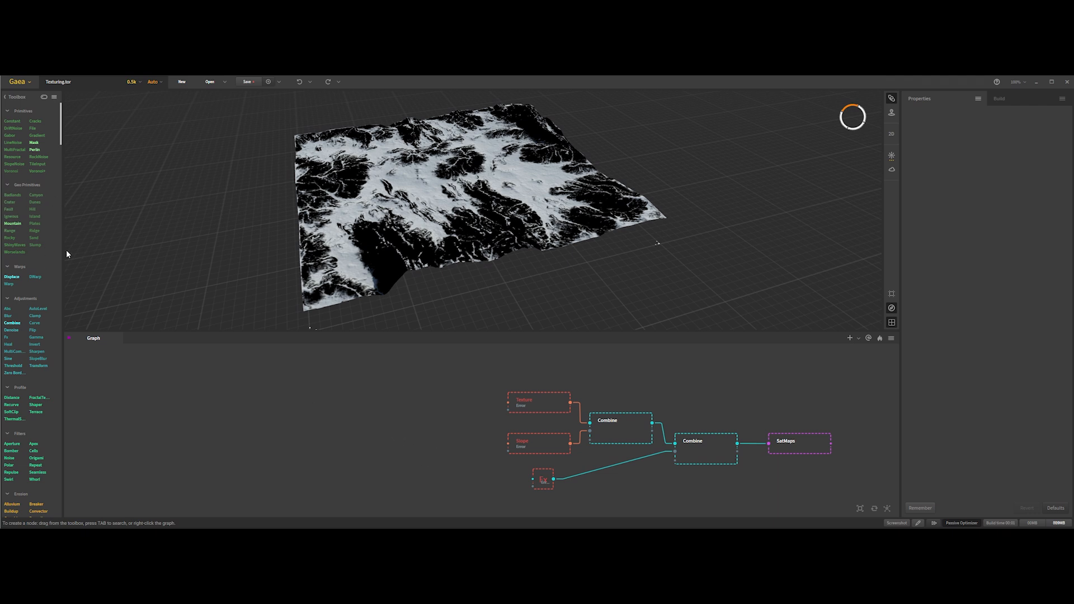
Widen the toolbox slightly and add a Worselands node to the empty area of the graph.
left_click_drag(62, 246, 66, 245)
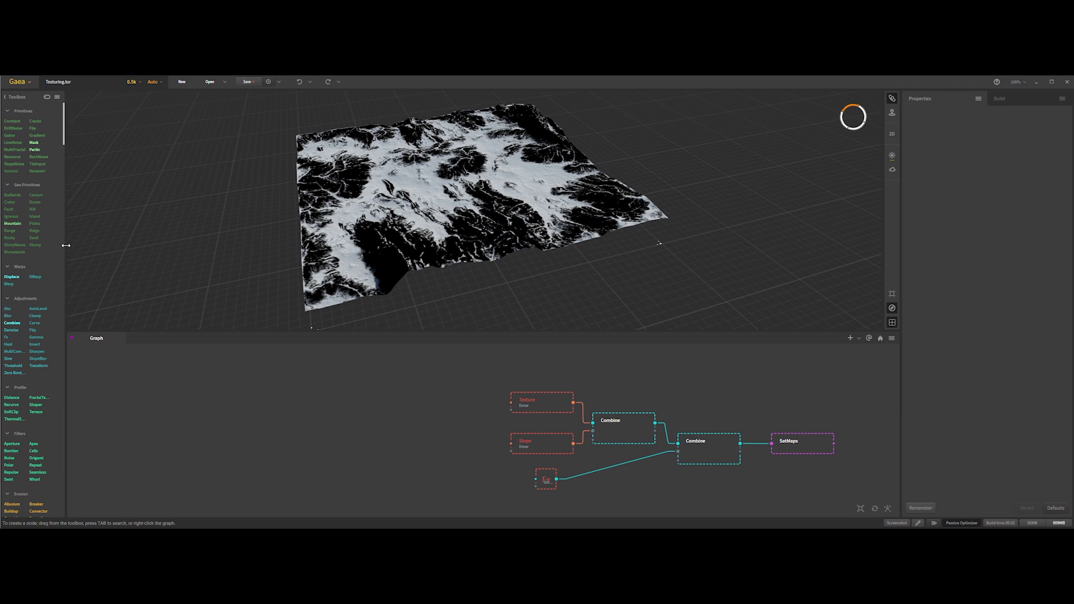
left_click(47, 97)
left_click(47, 97)
left_click_drag(16, 252, 277, 410)
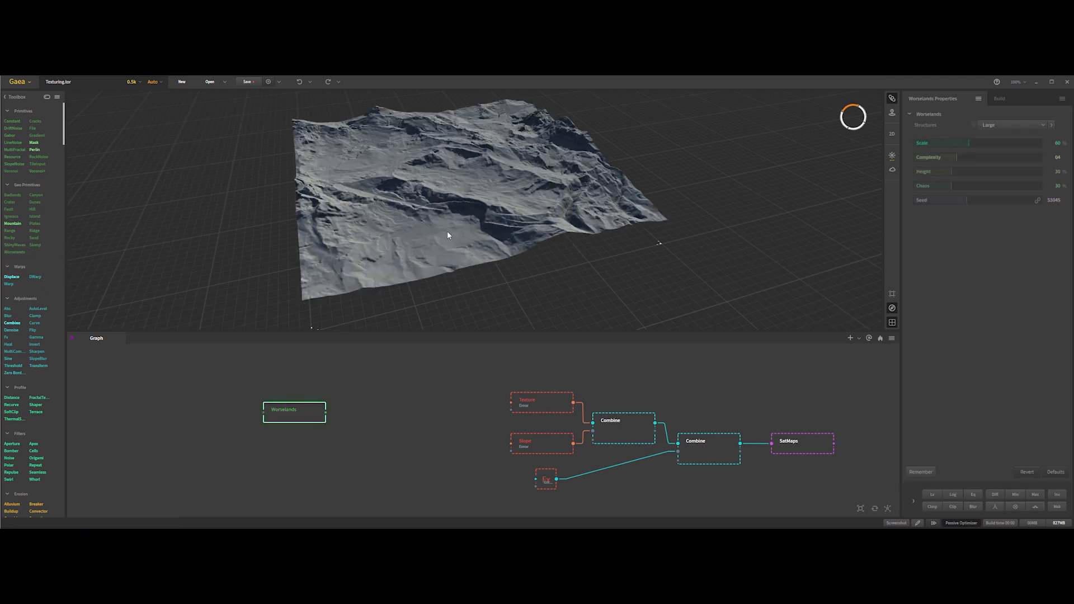
middle_click_drag(445, 182, 451, 204)
left_click_drag(451, 205, 500, 208)
scroll(497, 213, "down", 3)
middle_click_drag(486, 237, 473, 218)
Place a Dunes node below Worselands and connect both to a new Combine node.
left_click_drag(269, 445, 272, 446)
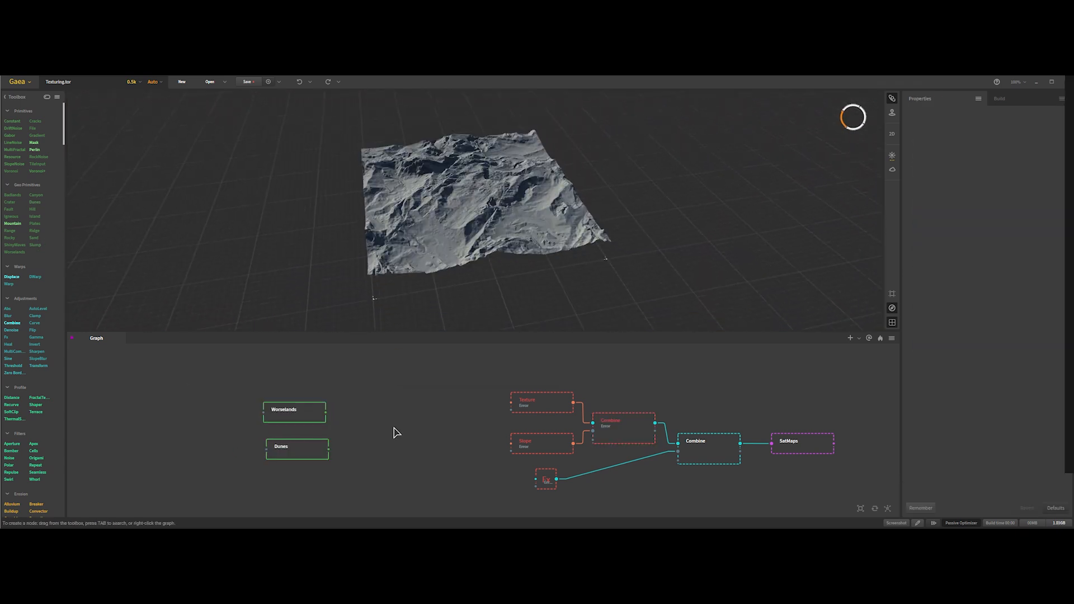
key("Tab")
type("comb")
key("Return")
left_click_drag(326, 412, 396, 418)
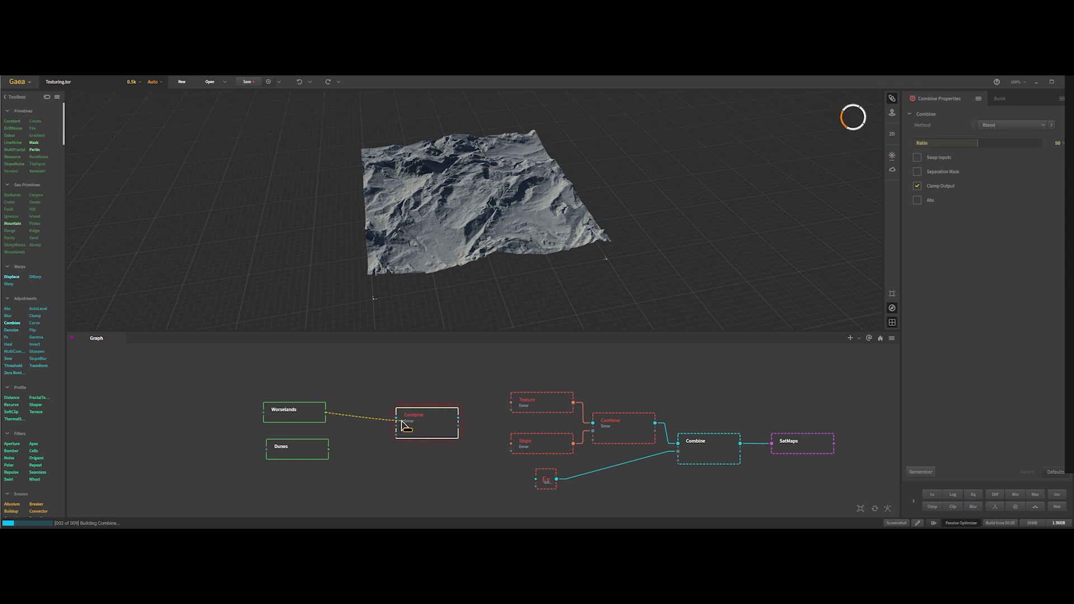
left_click_drag(328, 449, 396, 425)
Insert a Curve node between Dunes and Combine, and connect that Combine's output to the Texture, Slope and Fx nodes.
left_click_drag(34, 322, 353, 476)
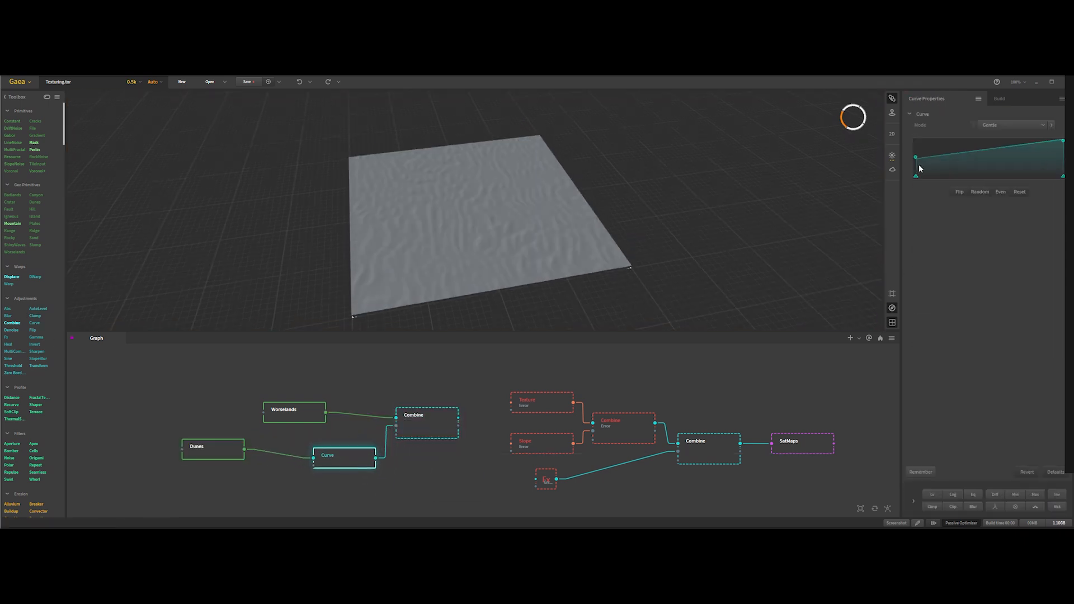
left_click(563, 355)
left_click_drag(482, 420, 535, 479)
left_click(457, 421)
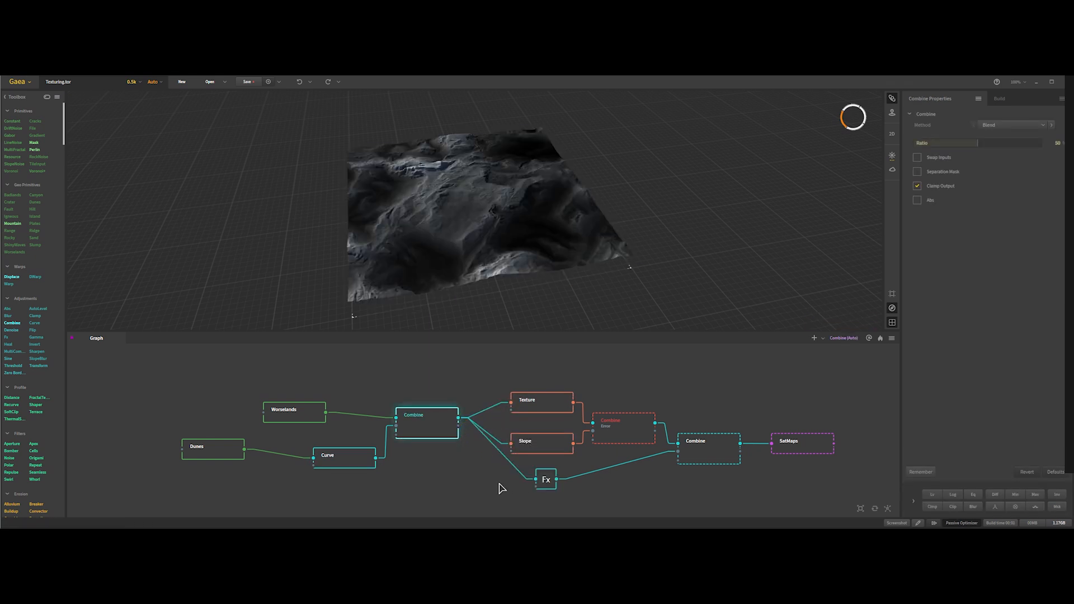
Choose a dark mauve-brown colour map from the Rocky library for the SatMaps node.
left_click(613, 428)
left_click(784, 443)
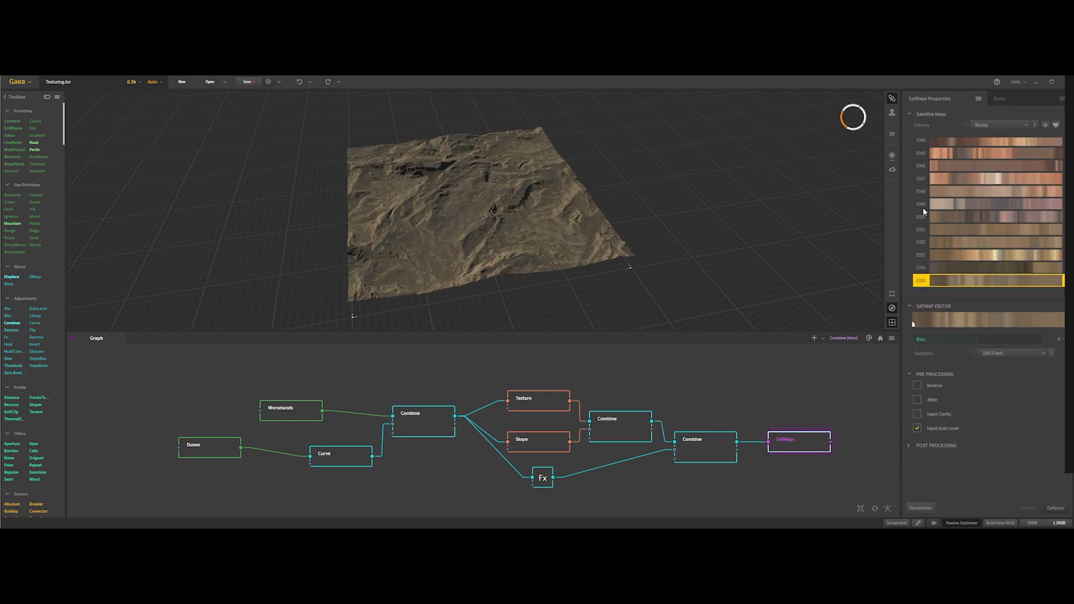
scroll(962, 190, "down", 3)
scroll(967, 196, "down", 1)
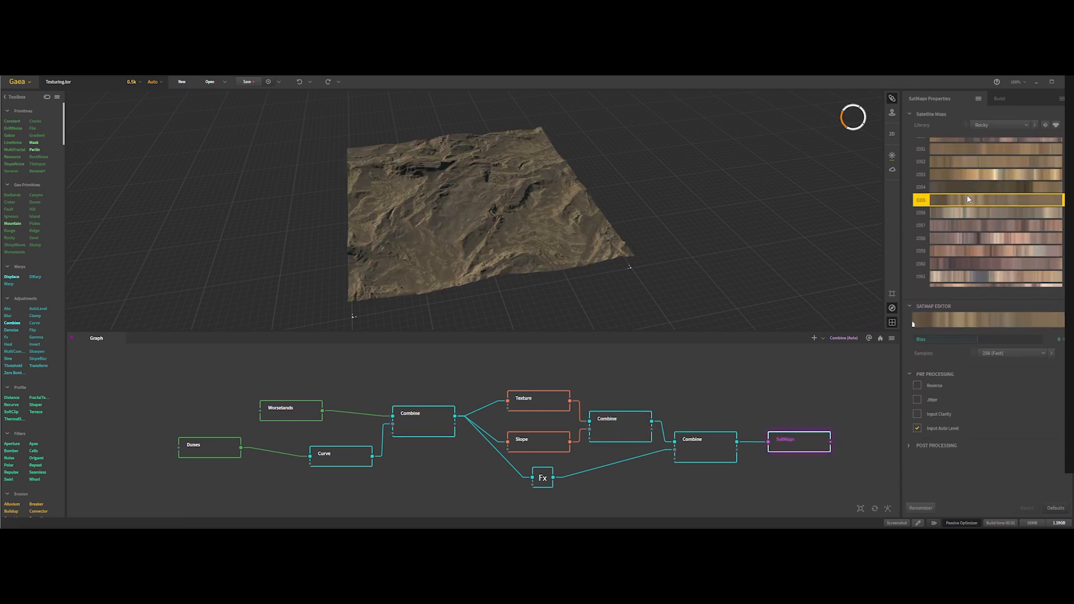
left_click(938, 263)
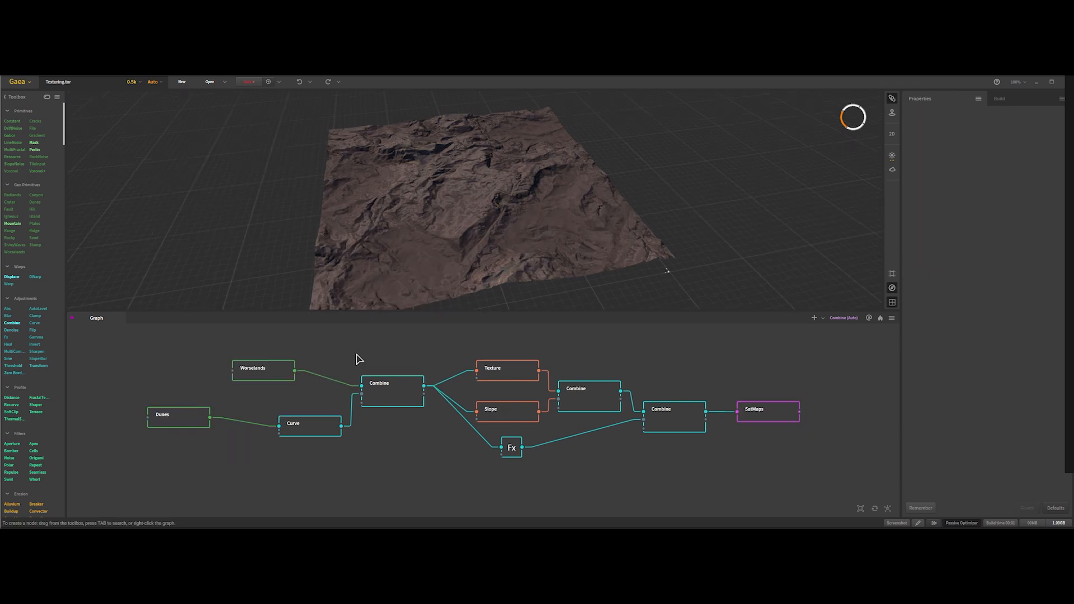
Set the preview resolution to 2k and inspect the SatMaps result on the terrain.
left_click(132, 84)
left_click(132, 116)
left_click(769, 409)
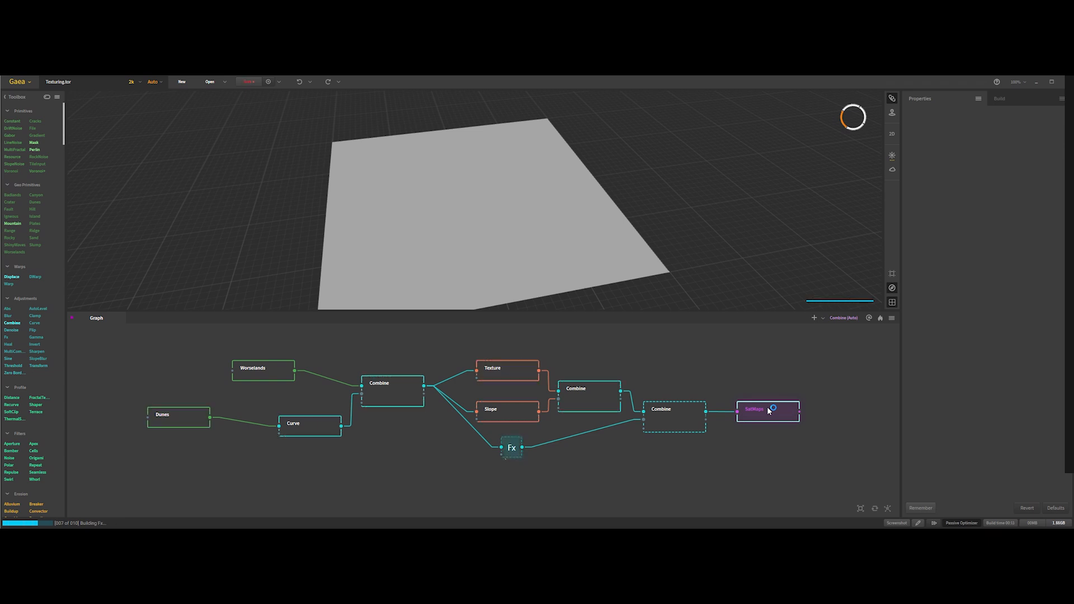
scroll(442, 230, "up", 6)
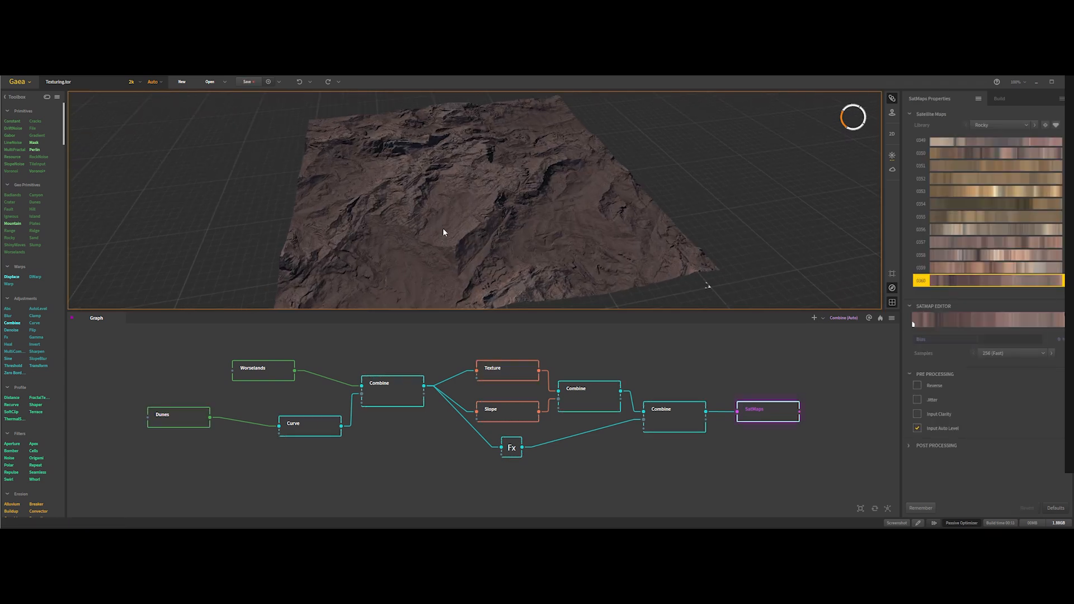
scroll(456, 240, "down", 6)
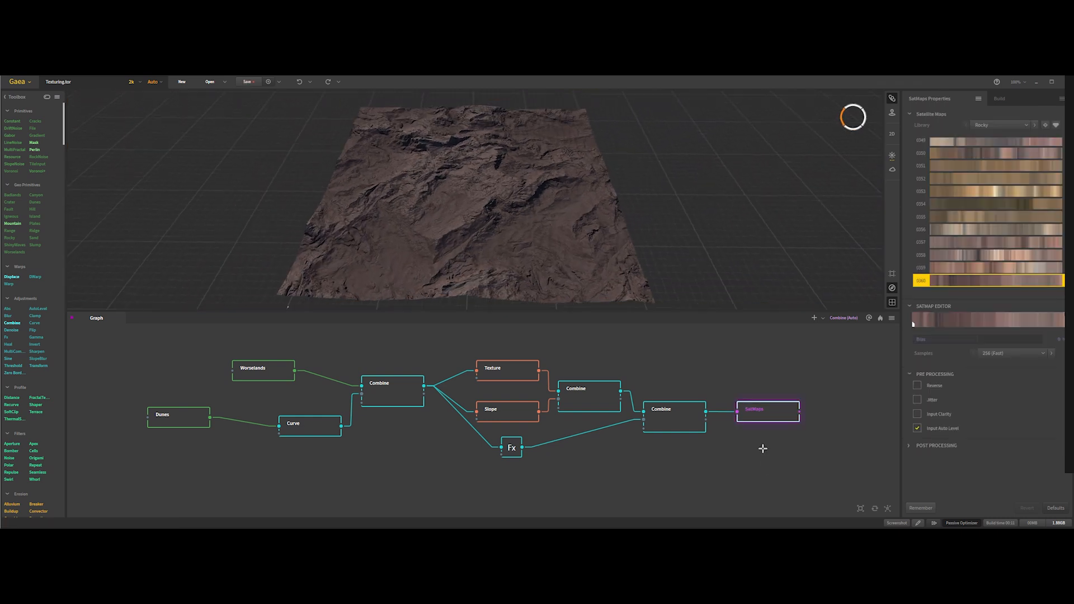
Duplicate the SatMaps node alongside the original, feed it from the preceding Combine, and give it a Sandy colour map.
key("ctrl+d")
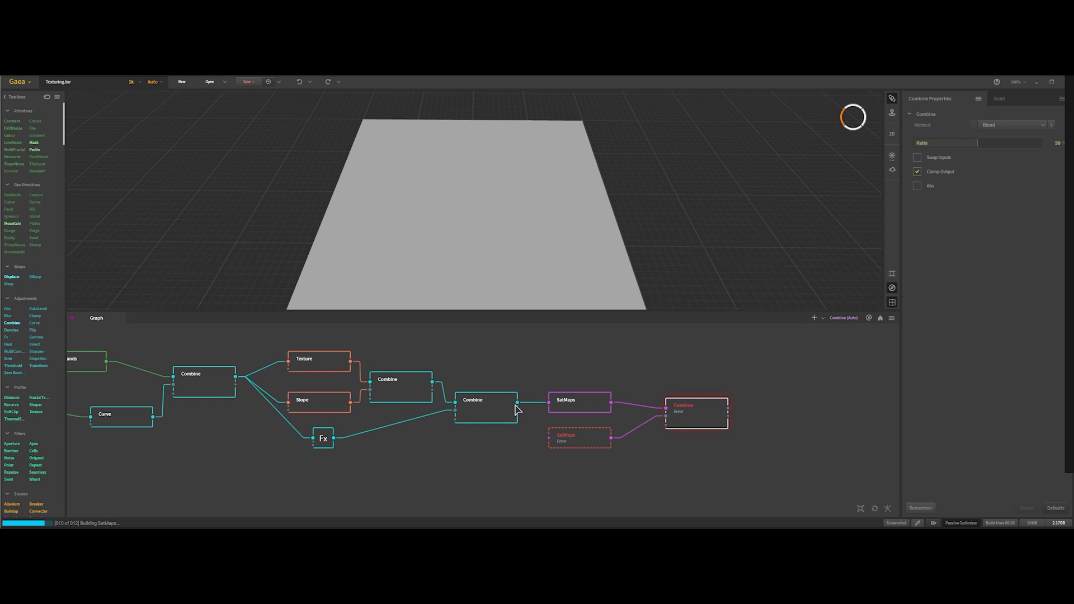
left_click_drag(518, 403, 549, 437)
left_click(585, 439)
scroll(951, 238, "down", 5)
scroll(951, 235, "up", 5)
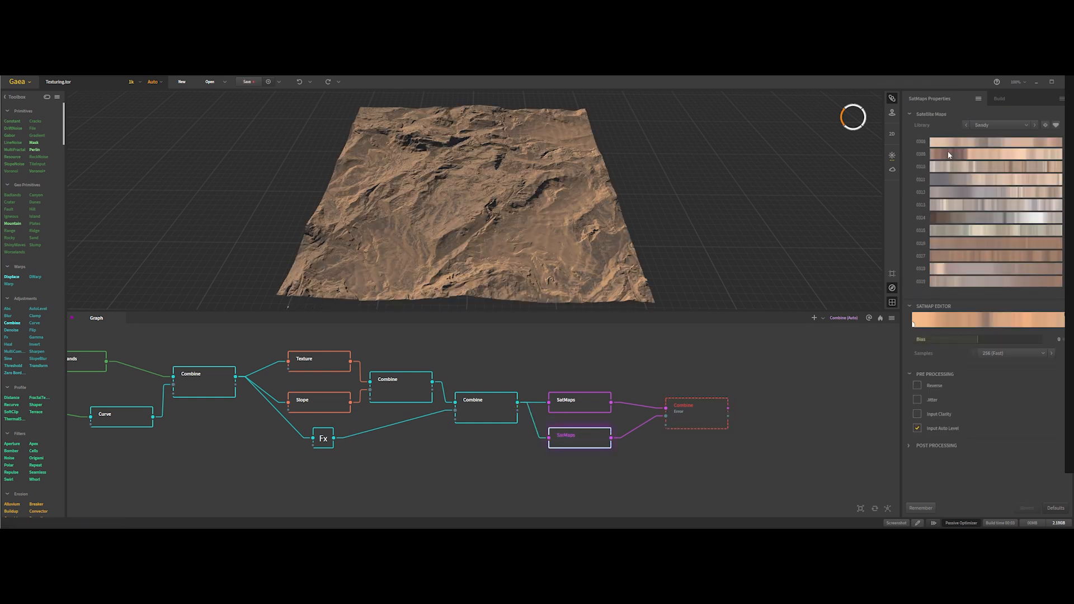
left_click(954, 156)
scroll(954, 167, "up", 1)
left_click(825, 441)
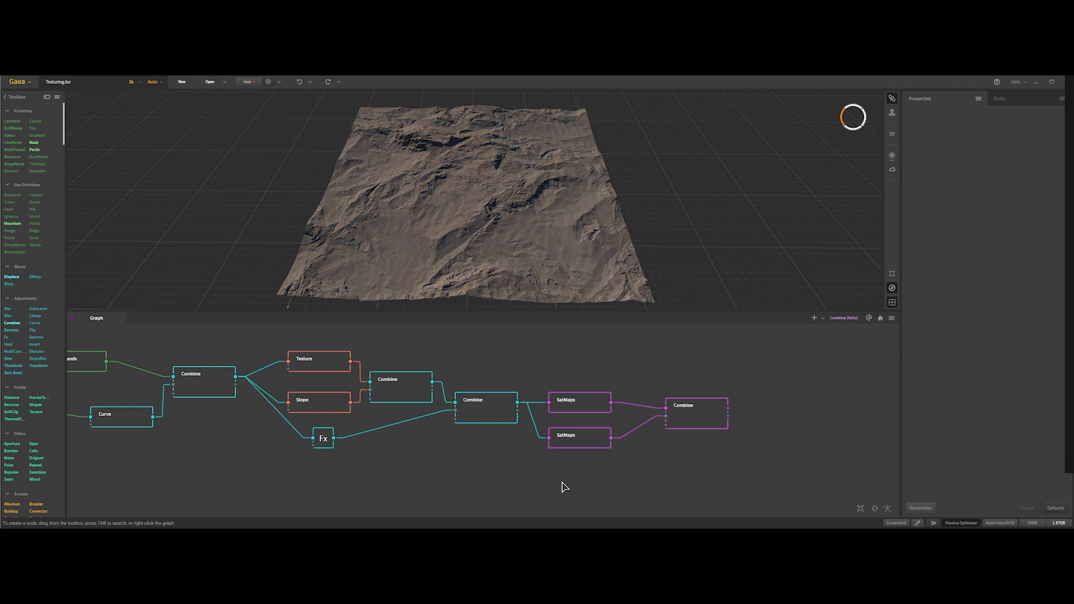
Add a Height node below the SatMaps nodes and feed it from the Combine that precedes them.
key("Tab")
type("heig")
key("Return")
left_click(293, 366)
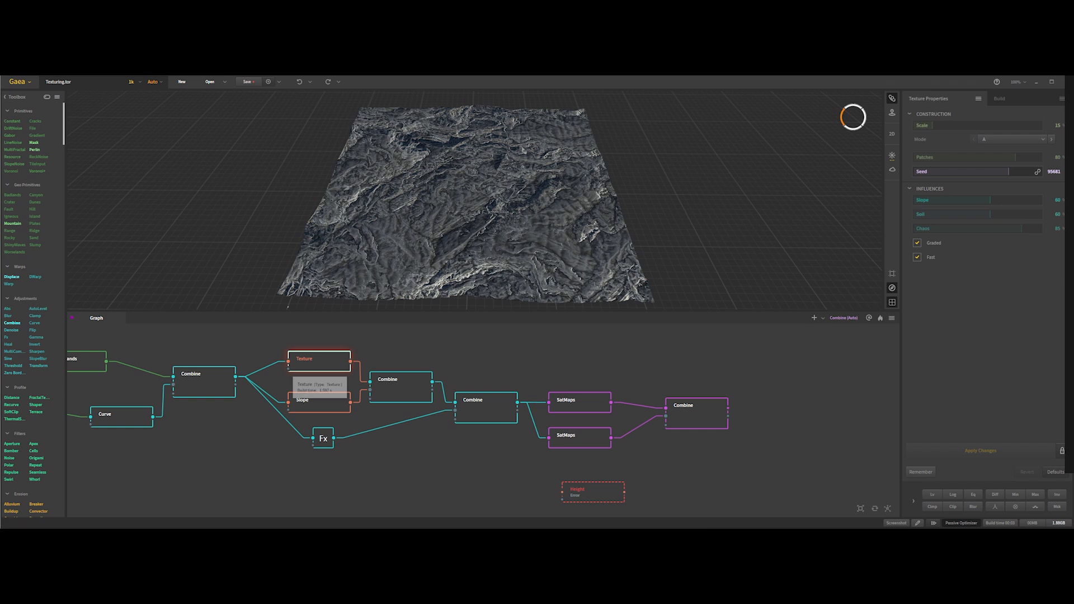
left_click_drag(607, 489, 608, 482)
left_click_drag(517, 403, 590, 486)
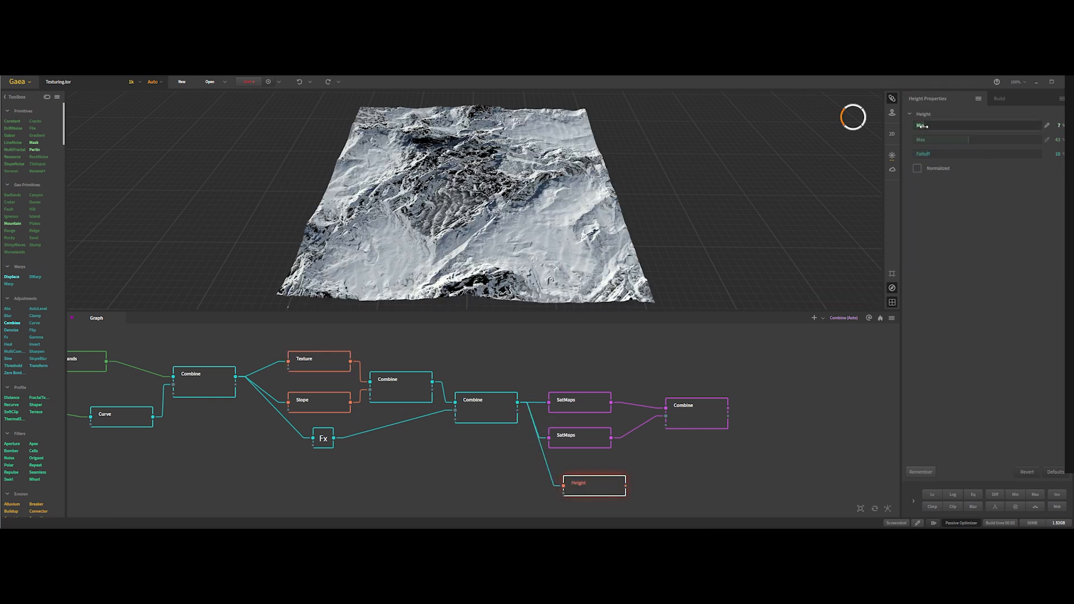
Lower the Height node's maximum and connect it as the mask of the Combine that blends both SatMaps.
left_click_drag(969, 144, 959, 141)
left_click_drag(626, 484, 666, 415)
left_click(694, 416)
left_click_drag(611, 438, 665, 408)
Try a Crater node in place of Worselands as the first input of the terrain Combine and preview the textured result.
middle_click_drag(261, 451, 383, 456)
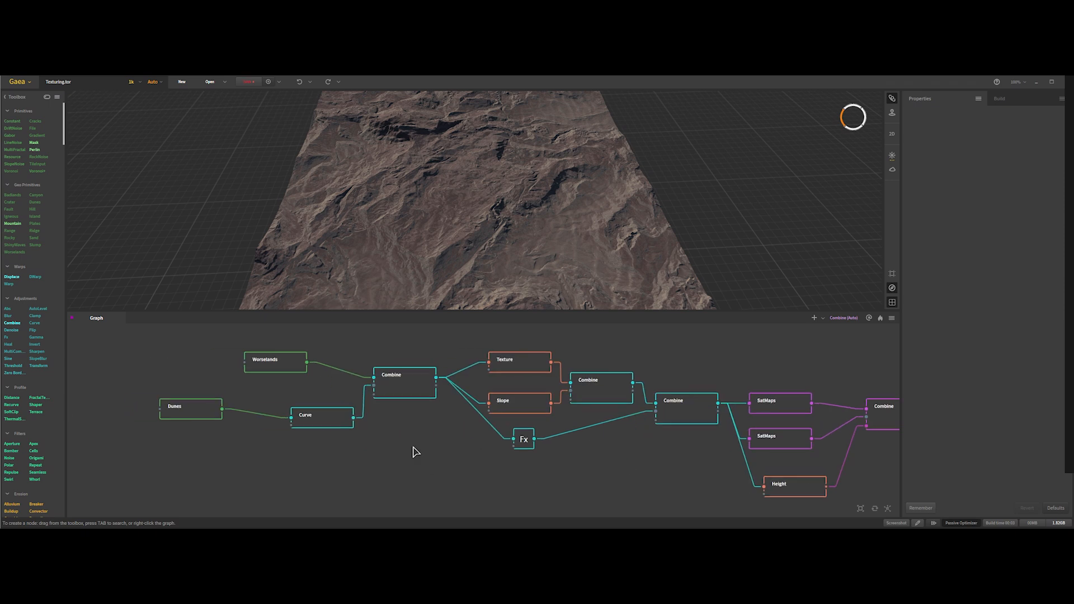
left_click_drag(9, 203, 340, 382)
left_click(842, 418)
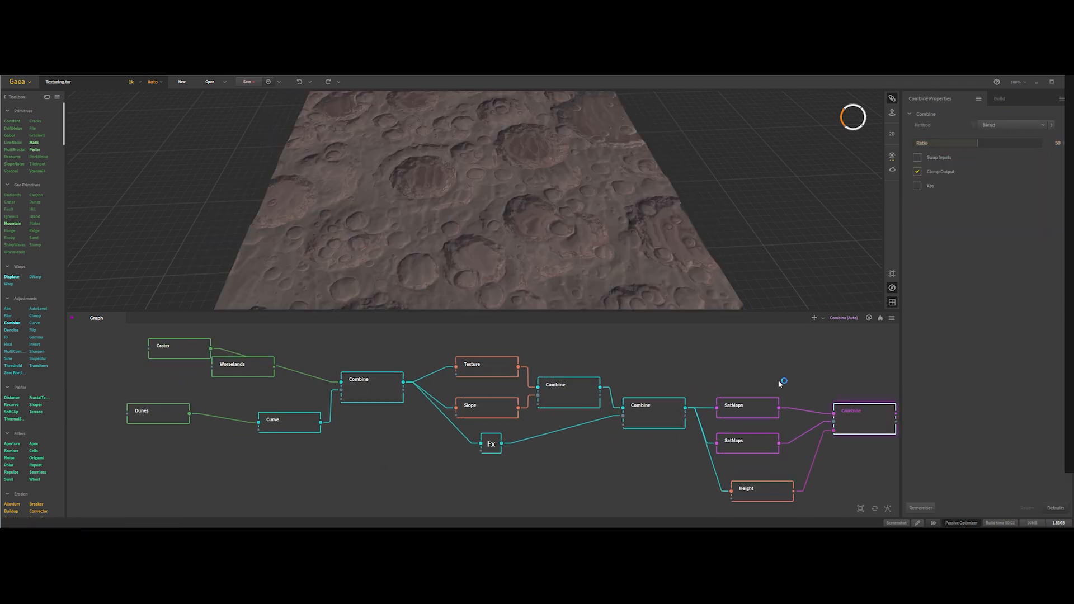
Reconnect Worselands to the terrain Combine and delete the Crater node.
left_click_drag(274, 367, 341, 382)
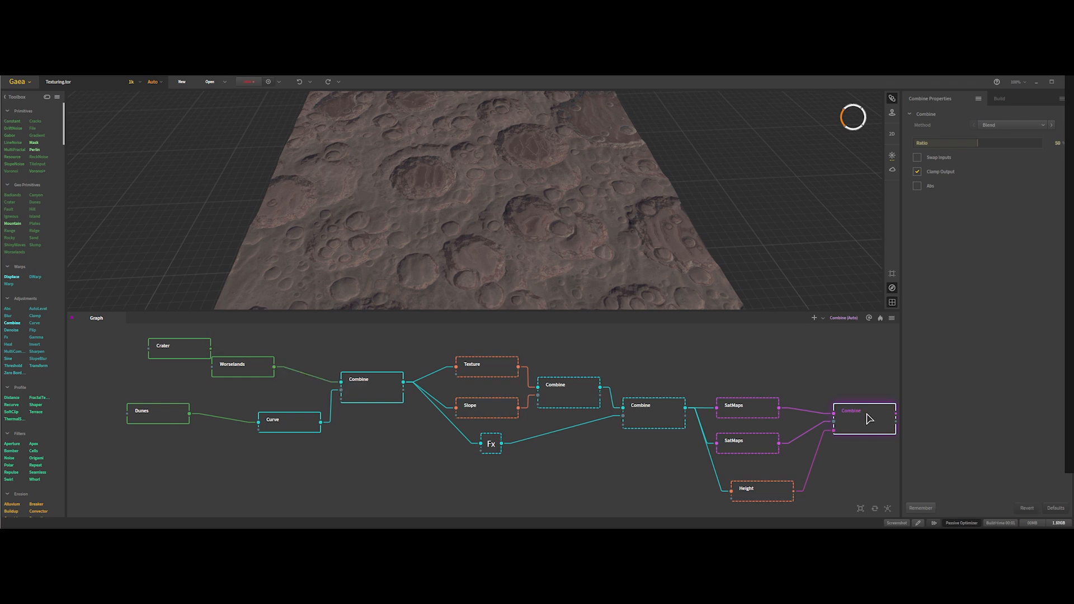
left_click(168, 350)
key("Delete")
left_click(373, 385)
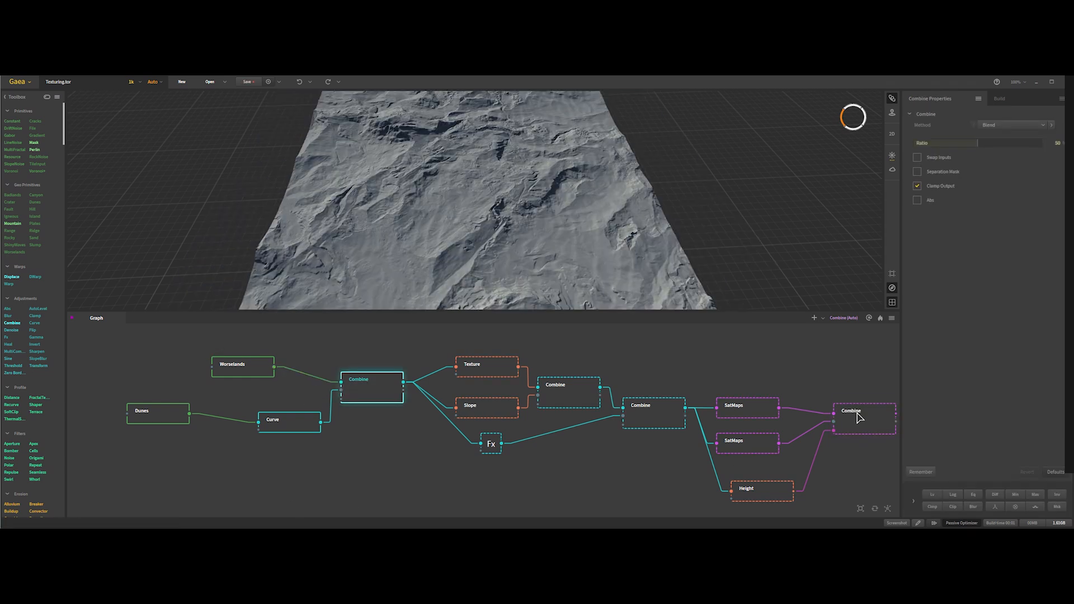
left_click(857, 413)
Insert a Wizard erosion node between the terrain Combine and the Texture, Slope and Fx nodes, and check its effect.
left_click_drag(565, 473, 488, 468)
scroll(531, 456, "down", 1)
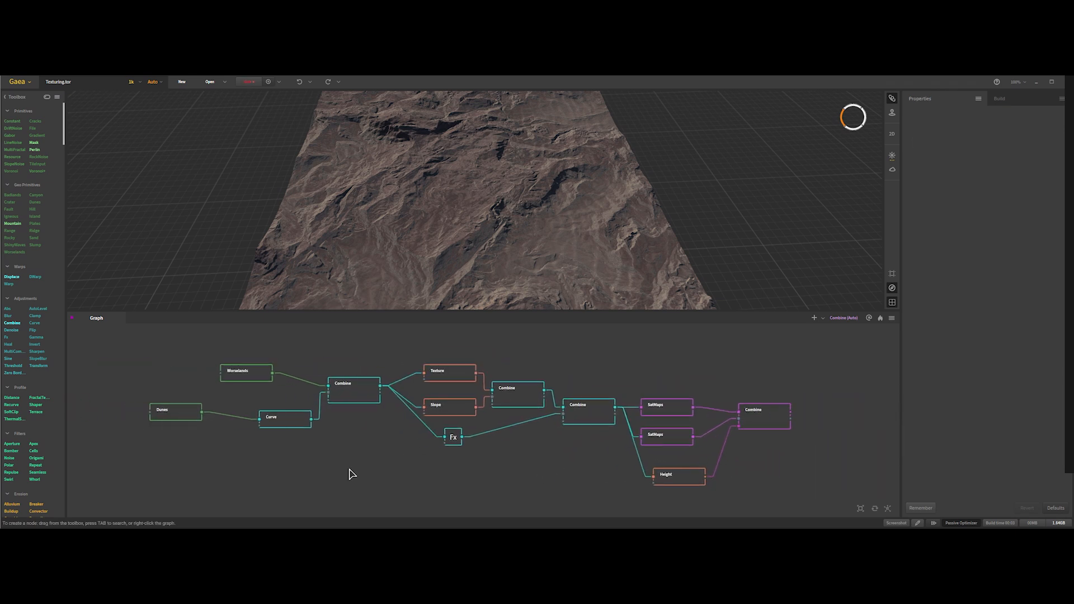
key("Tab")
type("wizard")
key("Return")
left_click_drag(364, 490, 354, 390)
left_click_drag(419, 374, 445, 437)
left_click(414, 395)
left_click(741, 418)
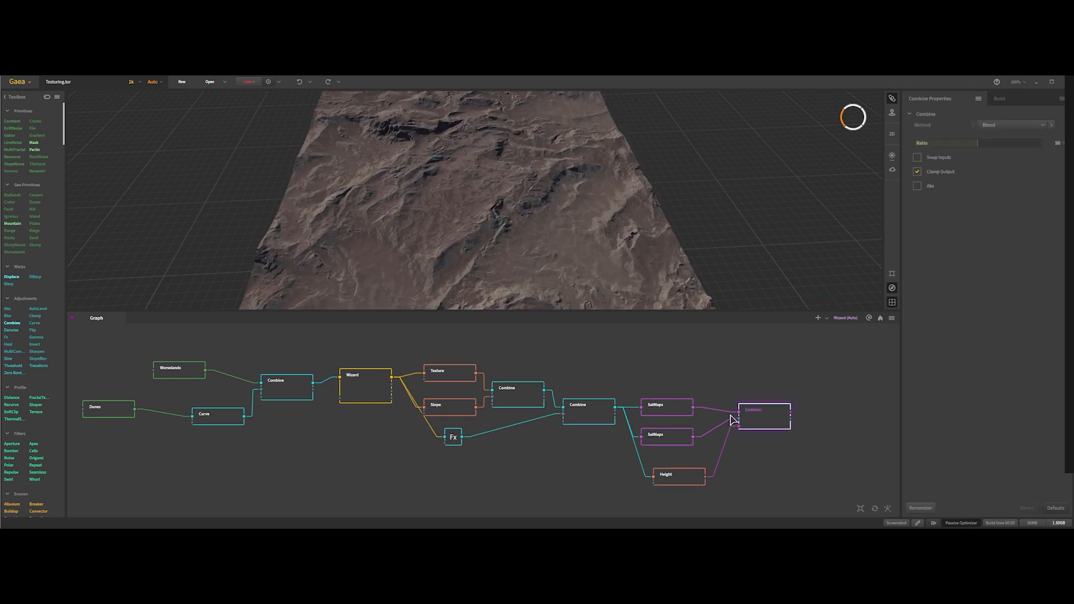
left_click(373, 394)
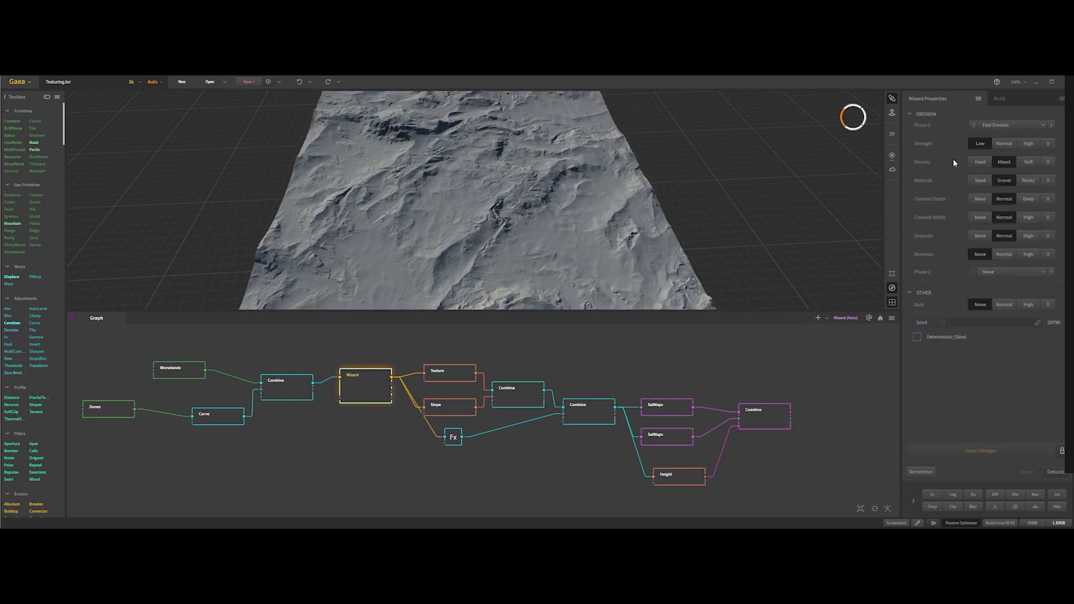
left_click(768, 425)
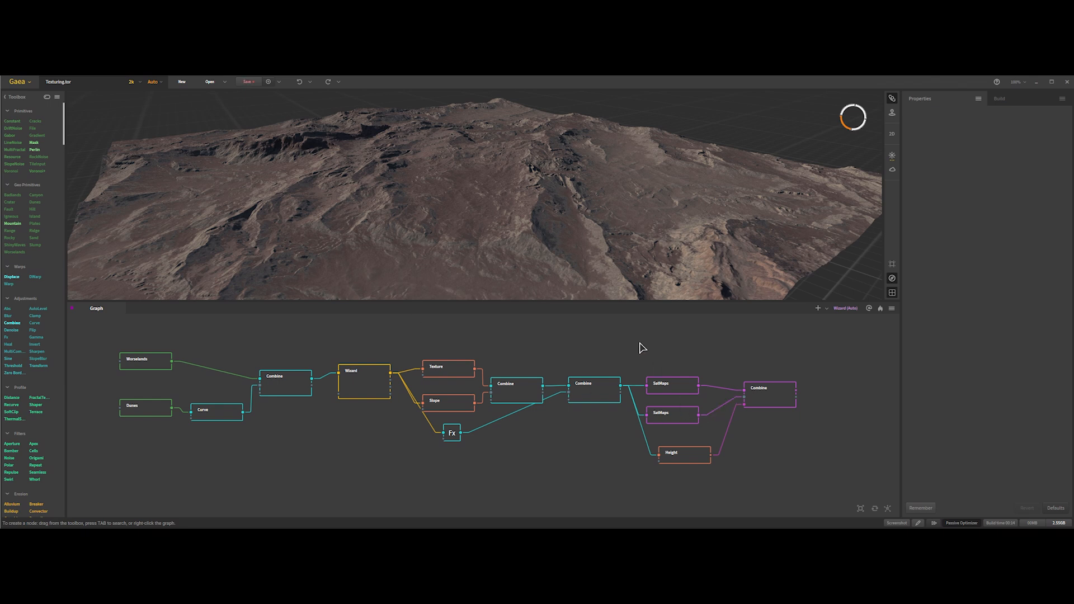
Add a Mesher node above the SatMaps nodes and feed it from the Combine that precedes them.
key("Tab")
type("mesh")
key("Return")
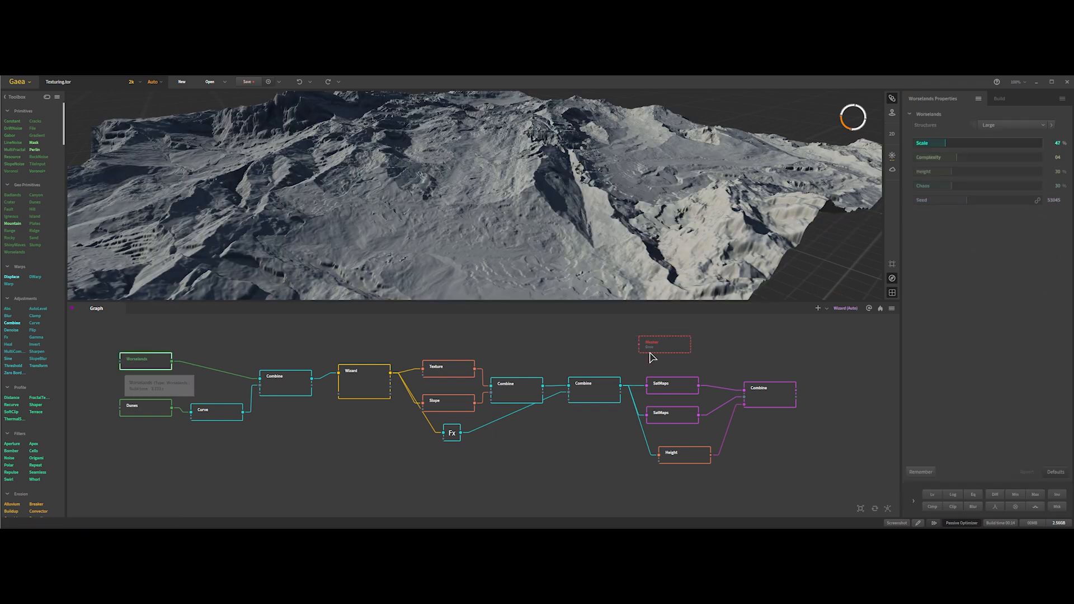
left_click_drag(639, 350, 621, 386)
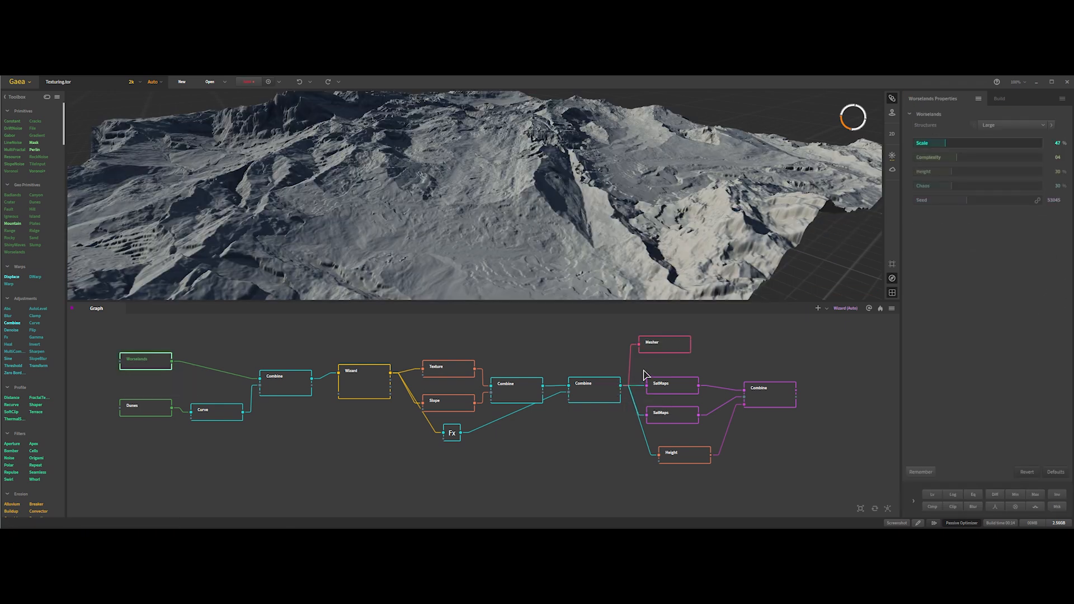
left_click_drag(640, 349, 603, 347)
left_click(603, 339)
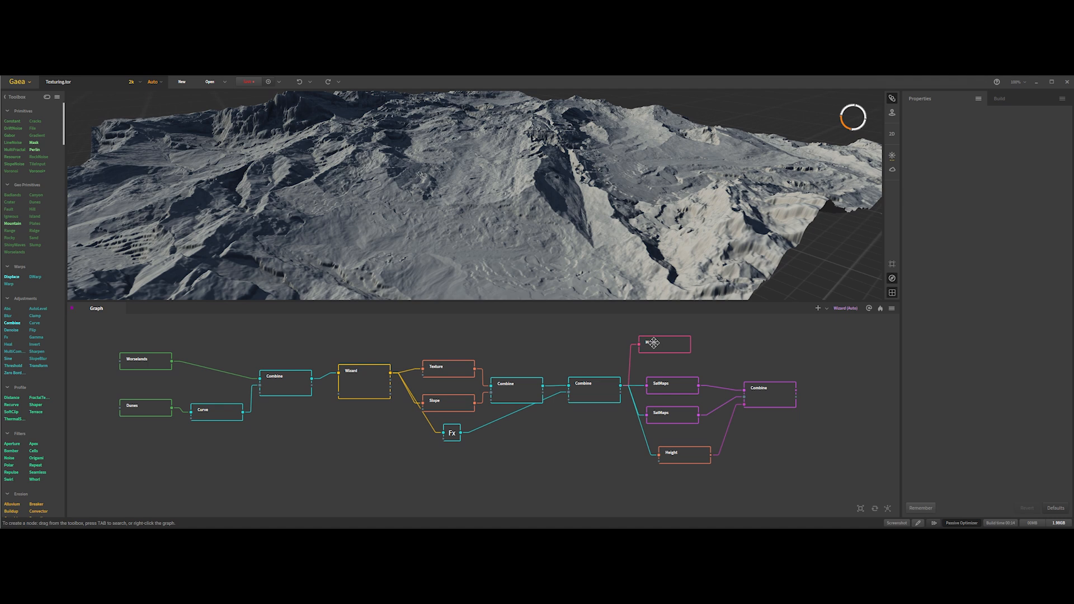
Set the Mesher's format to Autodesk FBX and its structure to Quads, and review its LOD option.
left_click(654, 342)
left_click(1027, 140)
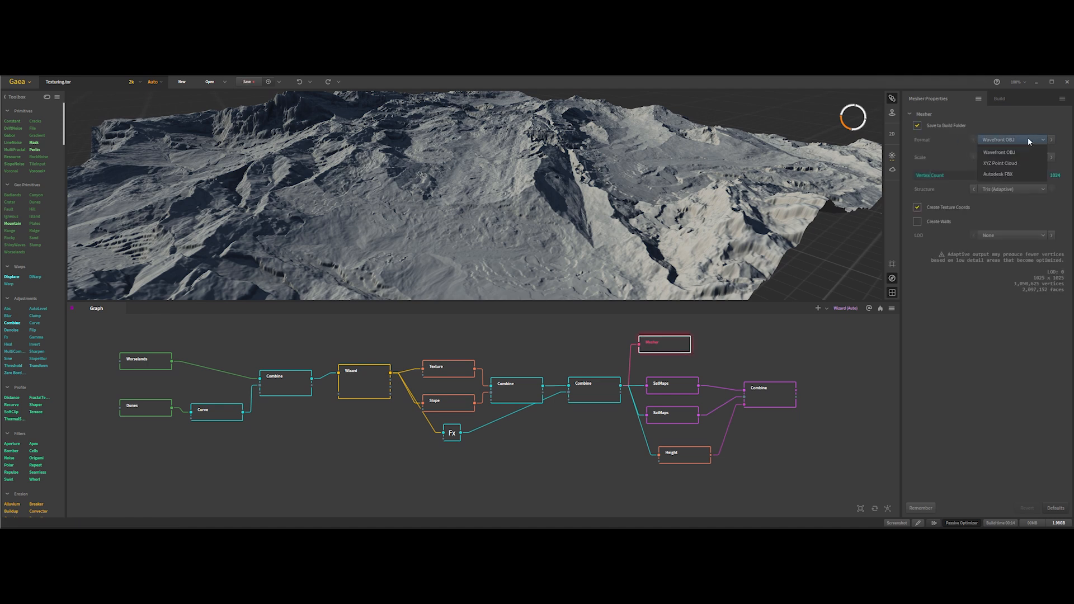
left_click(1007, 163)
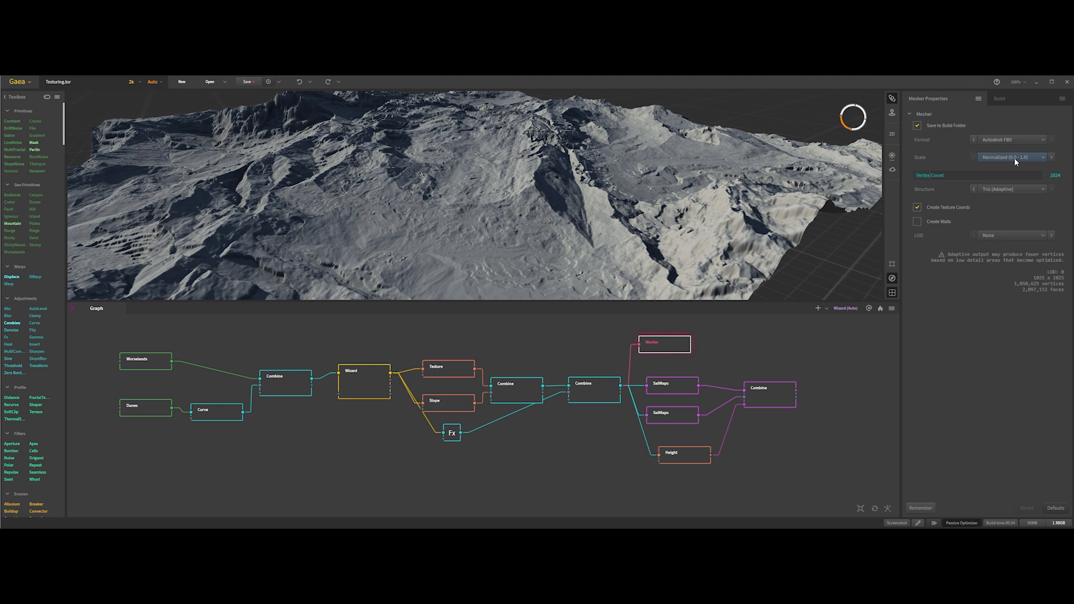
left_click(1000, 189)
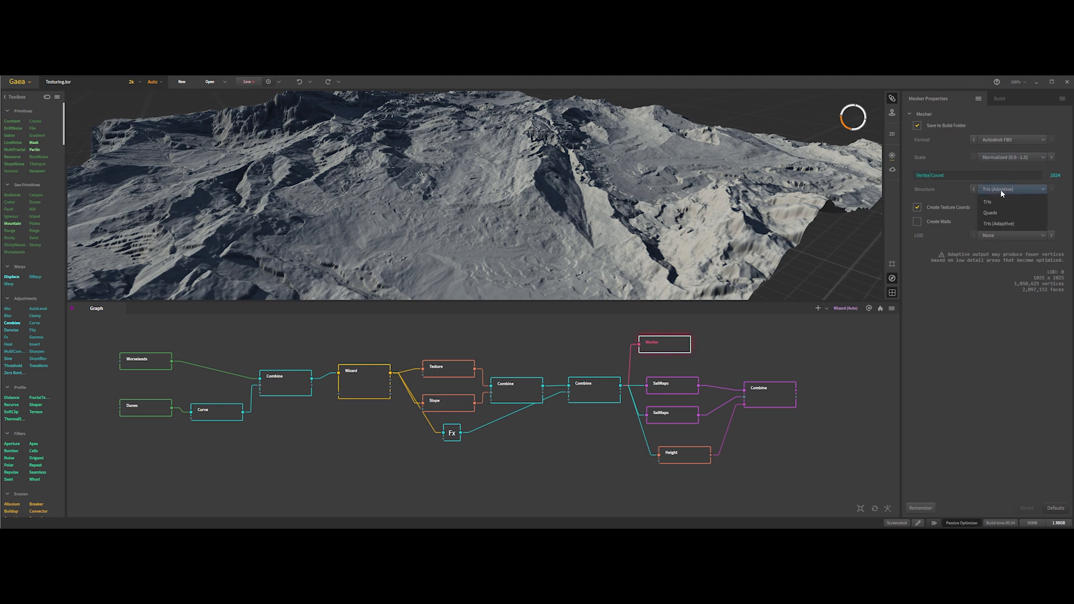
left_click(1006, 207)
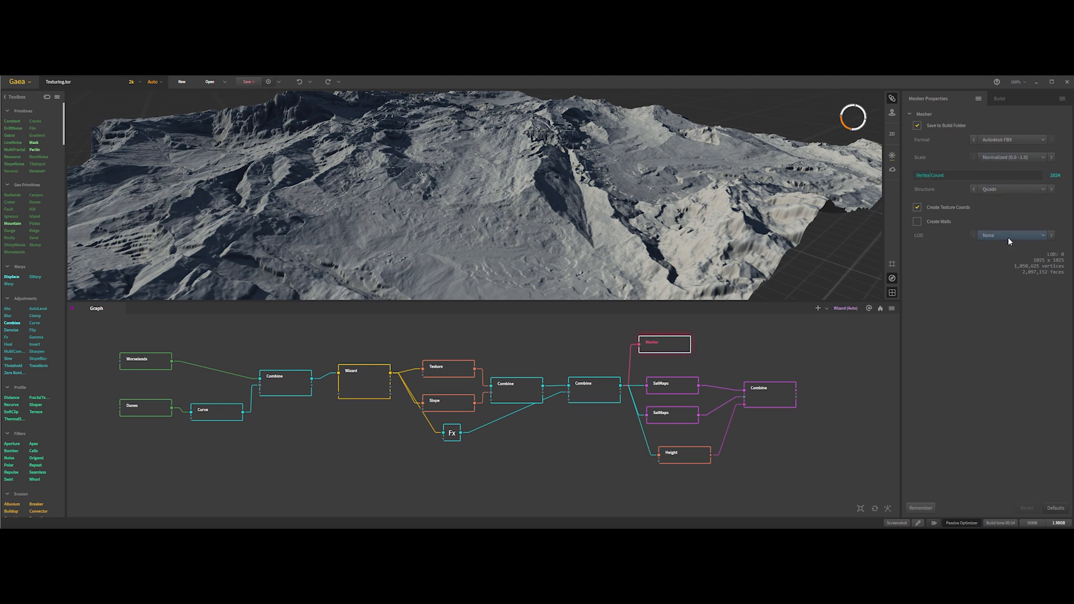
left_click(1008, 237)
left_click(1006, 247)
left_click(569, 352)
middle_click_drag(570, 346, 567, 345)
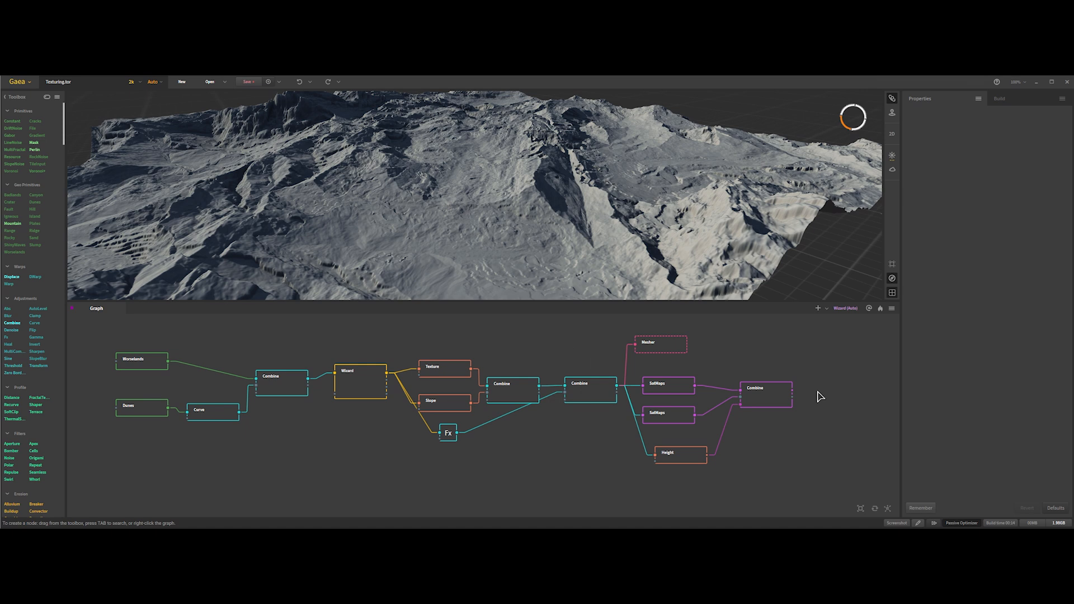
Mark the final Combine and both SatMaps nodes for export and show the build settings.
right_click(764, 393)
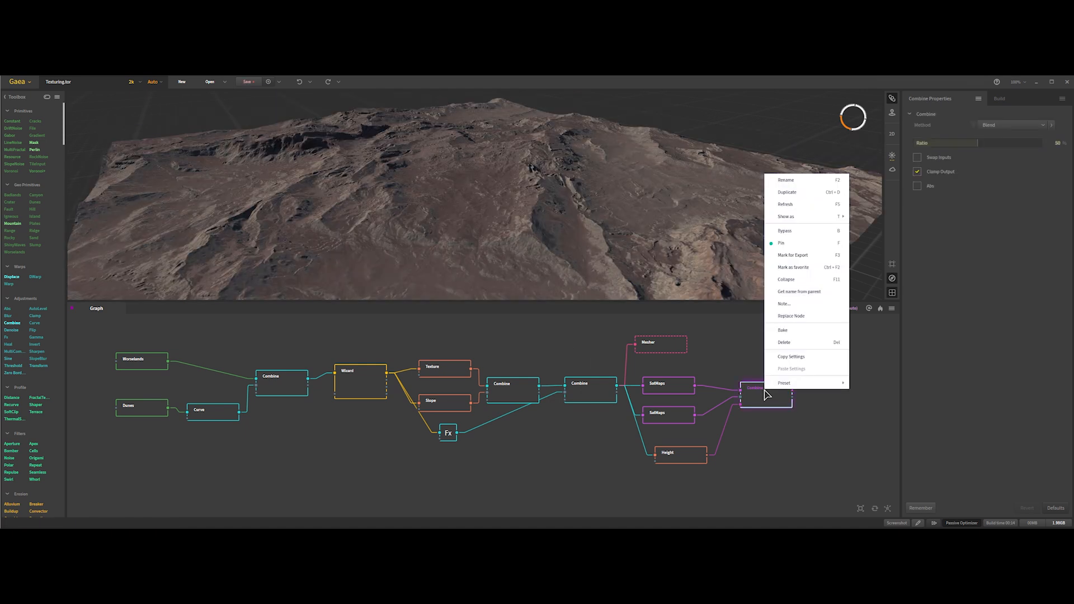
left_click(803, 257)
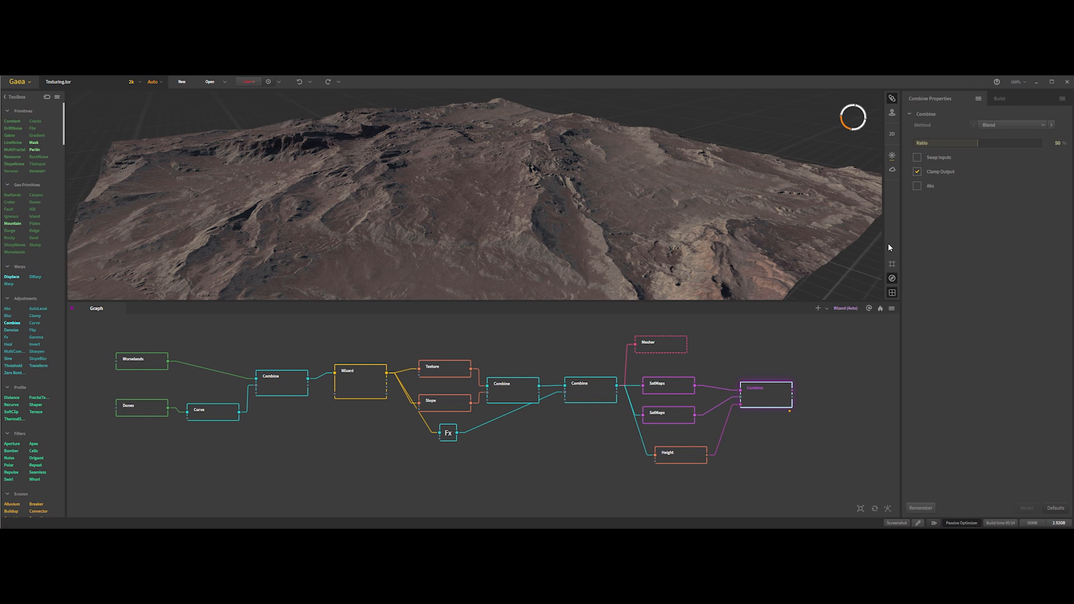
left_click(1000, 99)
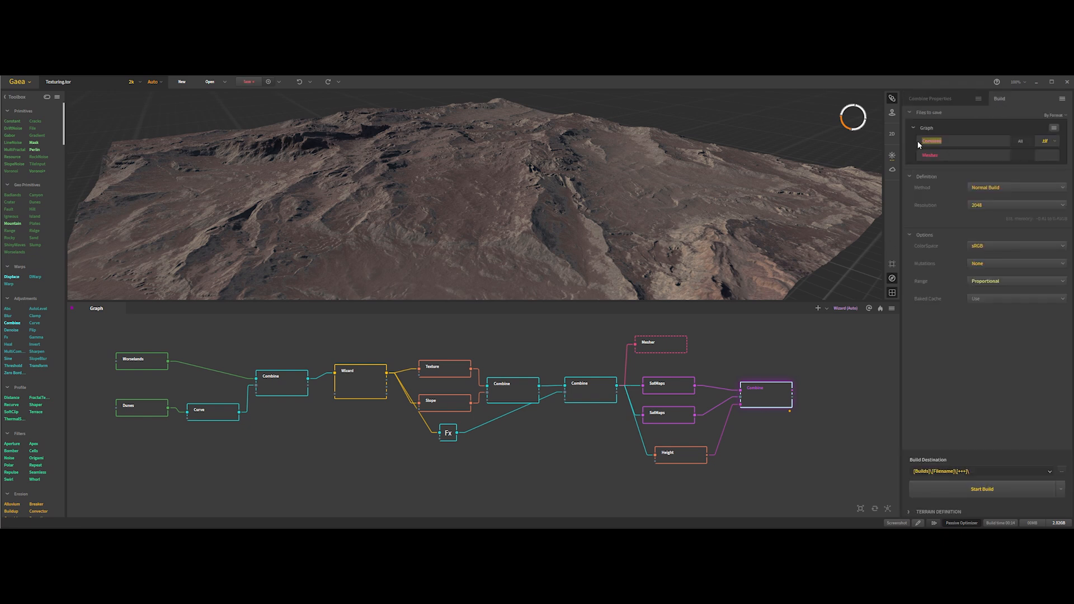
right_click(668, 383)
left_click(693, 249)
right_click(657, 412)
left_click(700, 283)
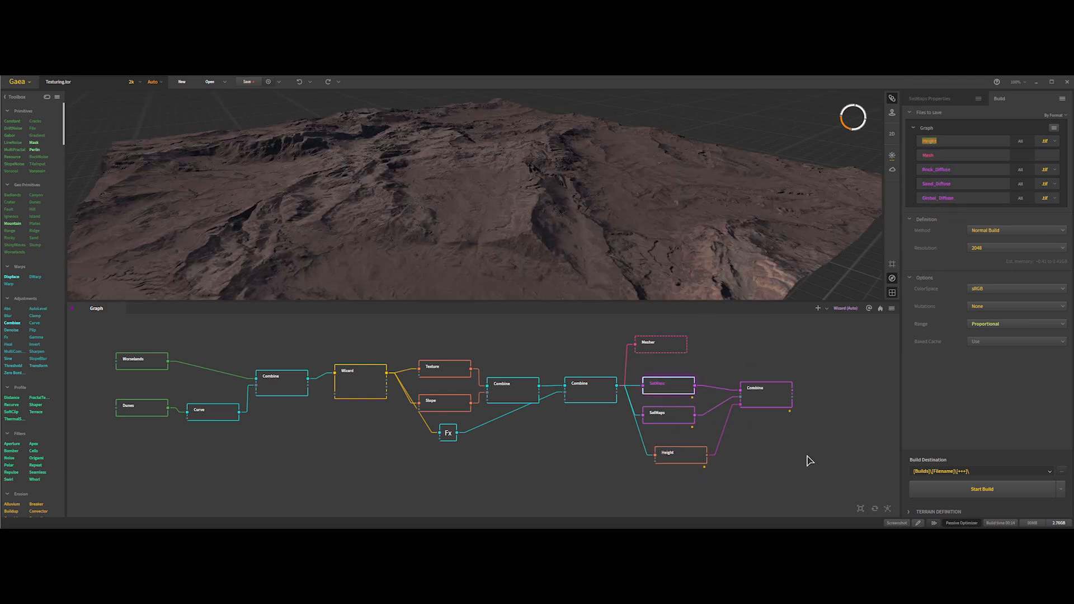
Add a Normal Map node fed by the Combine before the SatMaps nodes and place it just above the Mesher.
left_click(807, 460)
key("Tab")
key("Return")
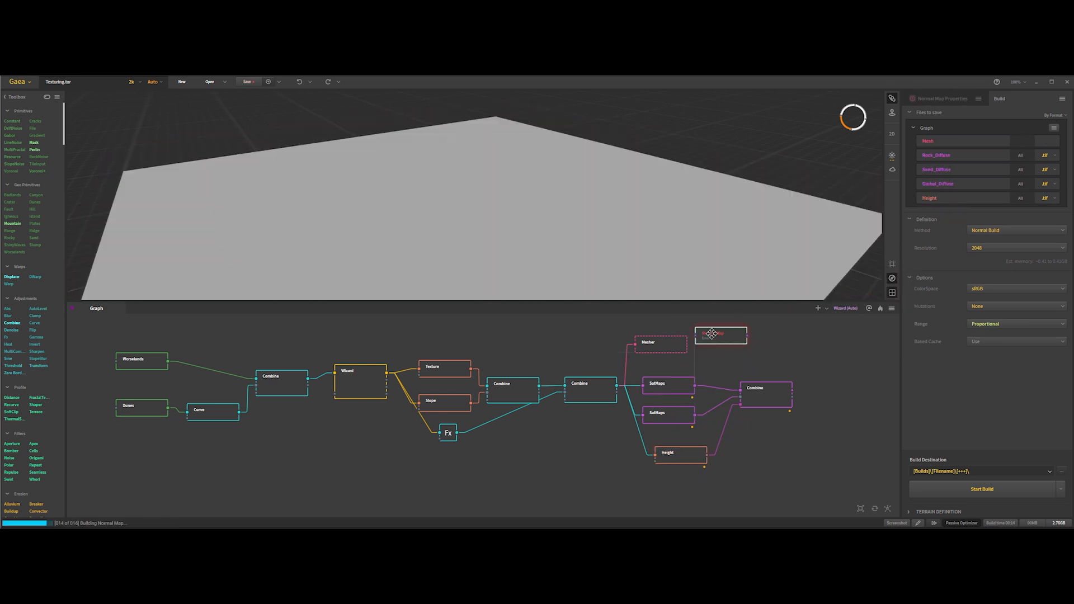
left_click_drag(712, 333, 652, 326)
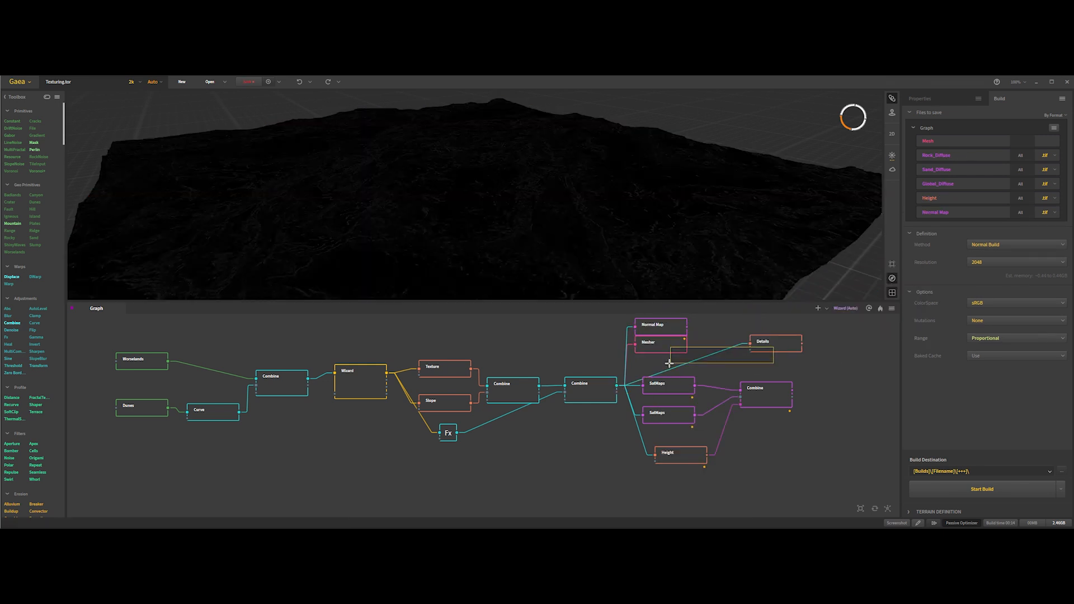
Mark the Details node for export and name its output file Micro_Details_Bump.
key("F3")
double_click(923, 155)
type("Micro_Details_Bump")
Set the output format of all the image maps to .exr and start the build.
left_click(1047, 155)
left_click(1047, 167)
left_click(1046, 170)
left_click(1046, 181)
left_click(1046, 183)
left_click(1047, 238)
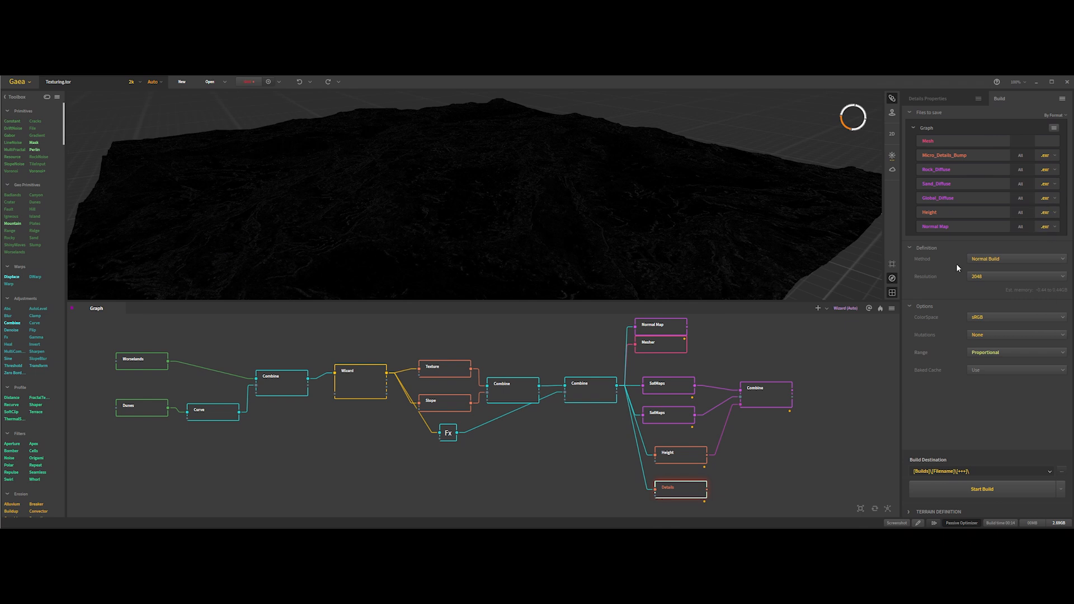
left_click(982, 489)
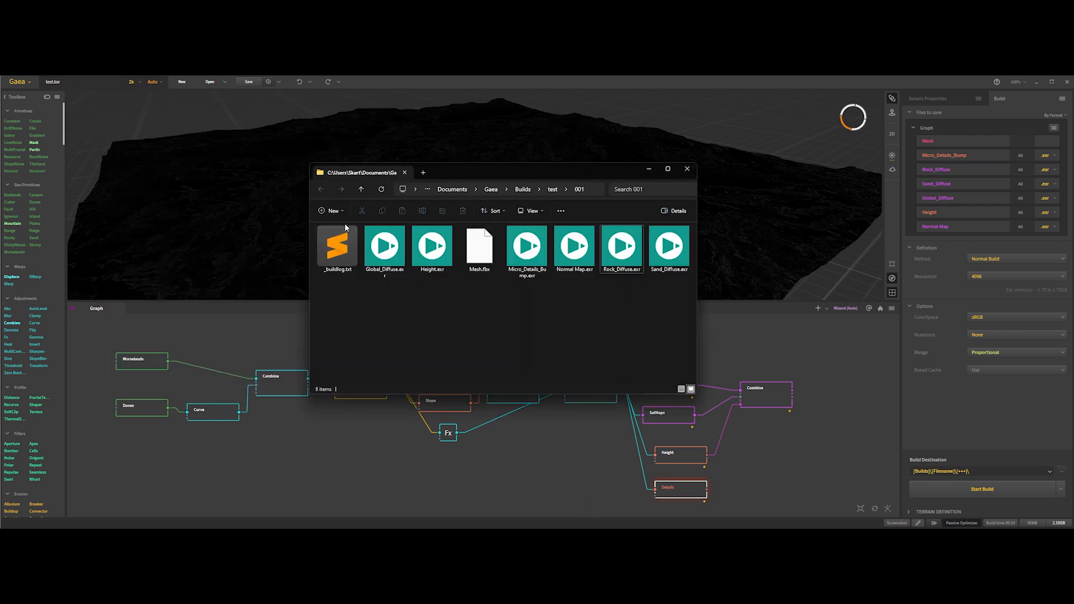
Look over the exported mesh and texture map files in the build folder.
left_click(480, 249)
left_click(399, 300)
left_click_drag(420, 276, 441, 263)
left_click_drag(526, 293, 669, 263)
left_click(618, 330)
Open Normal Map.exr, Global_Diffuse.exr and Height.exr in Chaos Player to examine the exported maps.
double_click(574, 257)
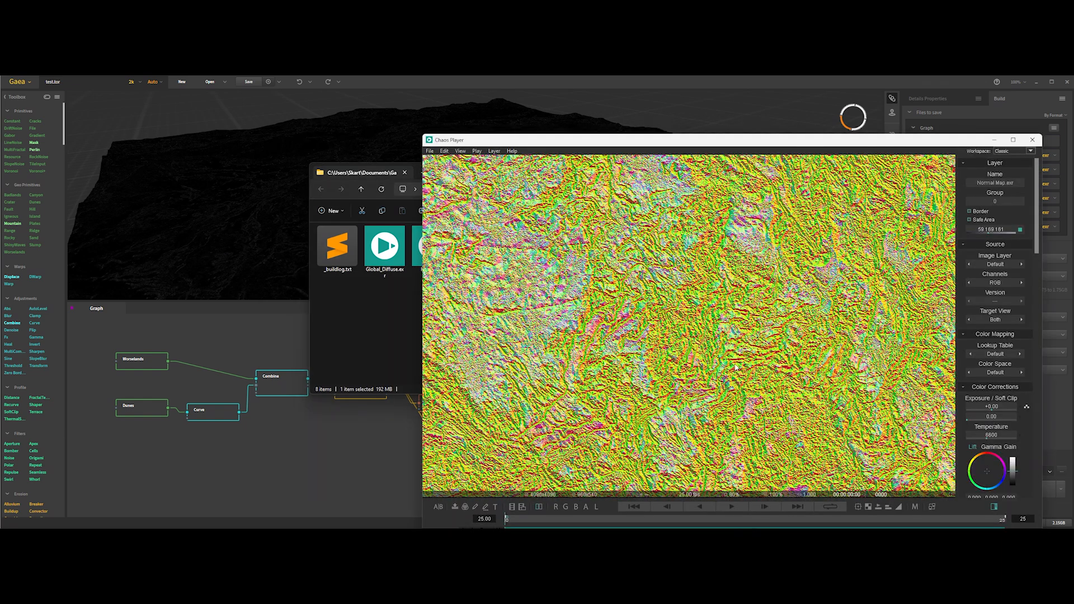
left_click(404, 318)
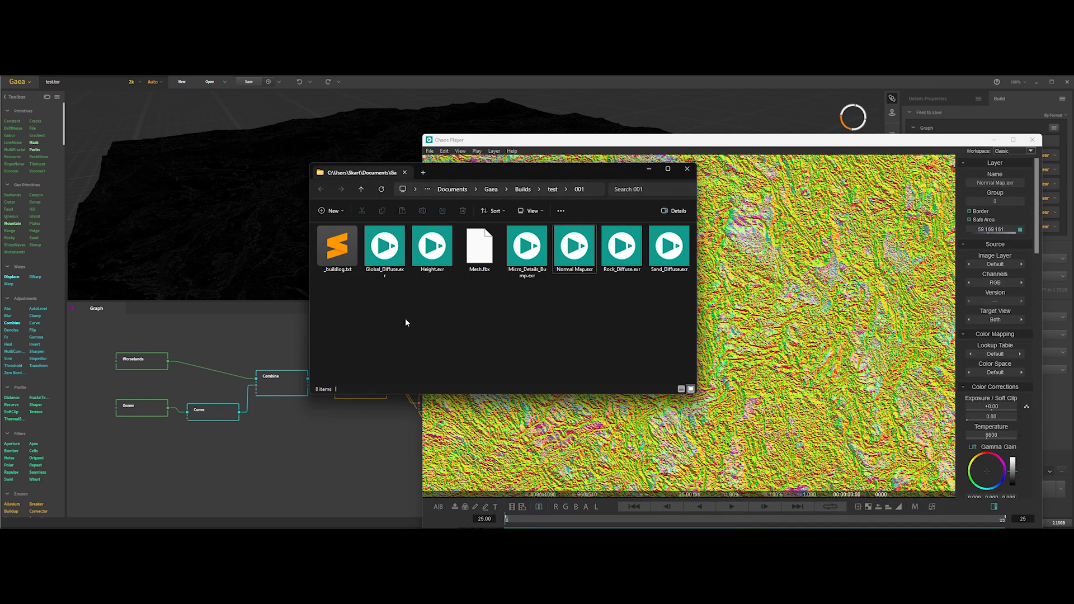
left_click(385, 254)
left_click(384, 322)
double_click(431, 249)
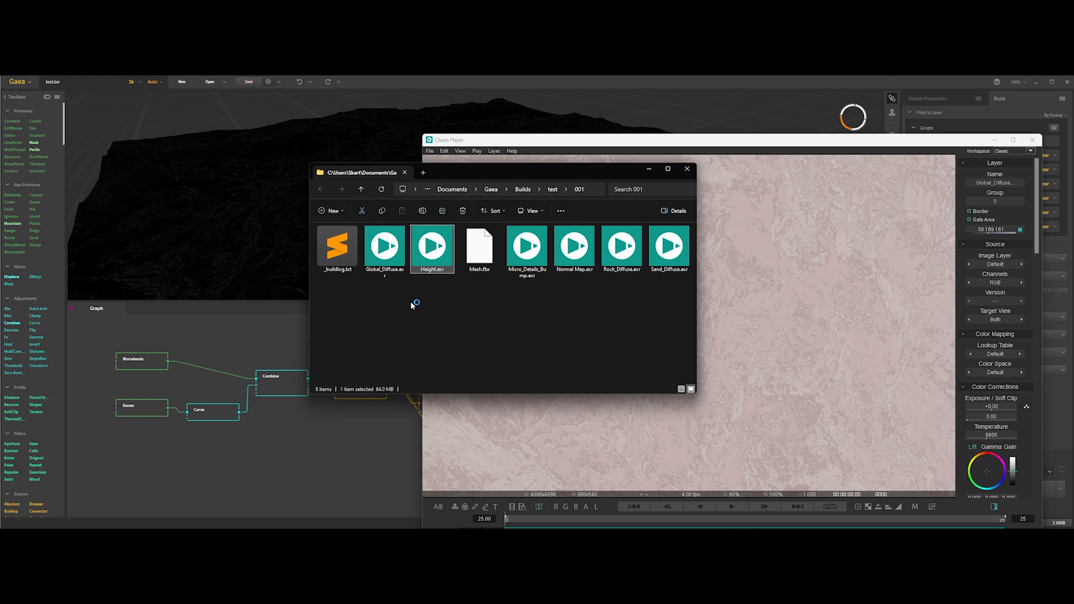